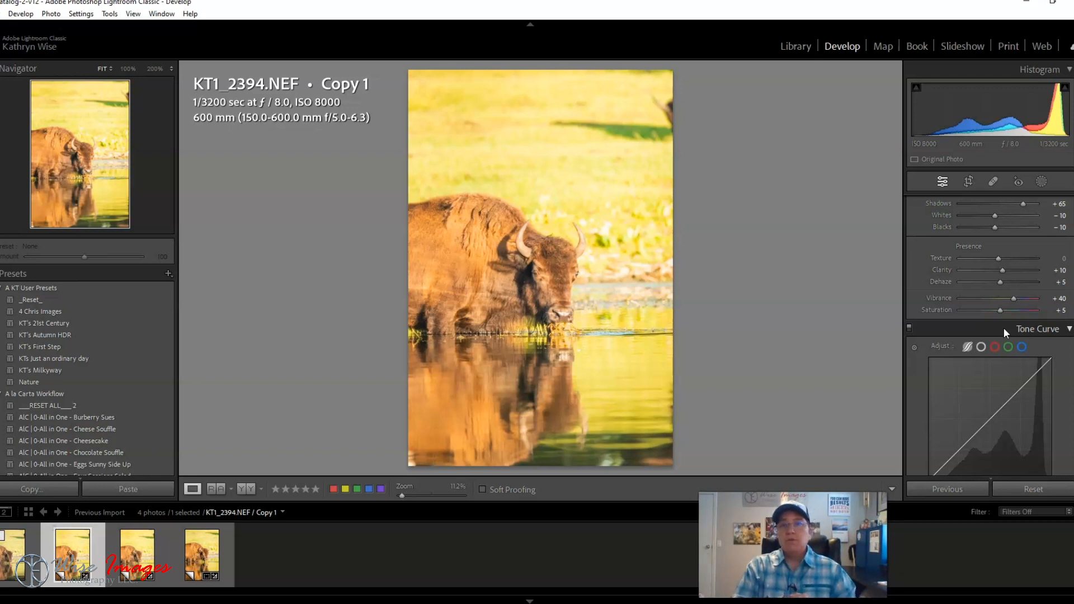
- Review the Develop adjustments applied to Copy 1 of the bison photo, from Basic through Lens Corrections and Transform to Effects
left_click(1007, 322)
scroll(1009, 332, "up", 3)
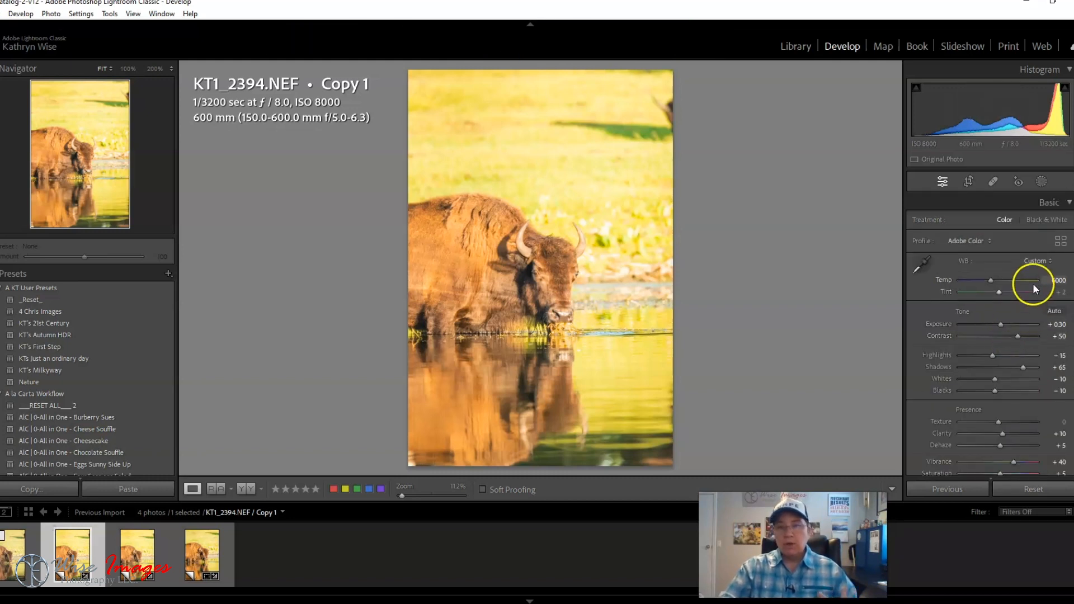
left_click(1050, 284)
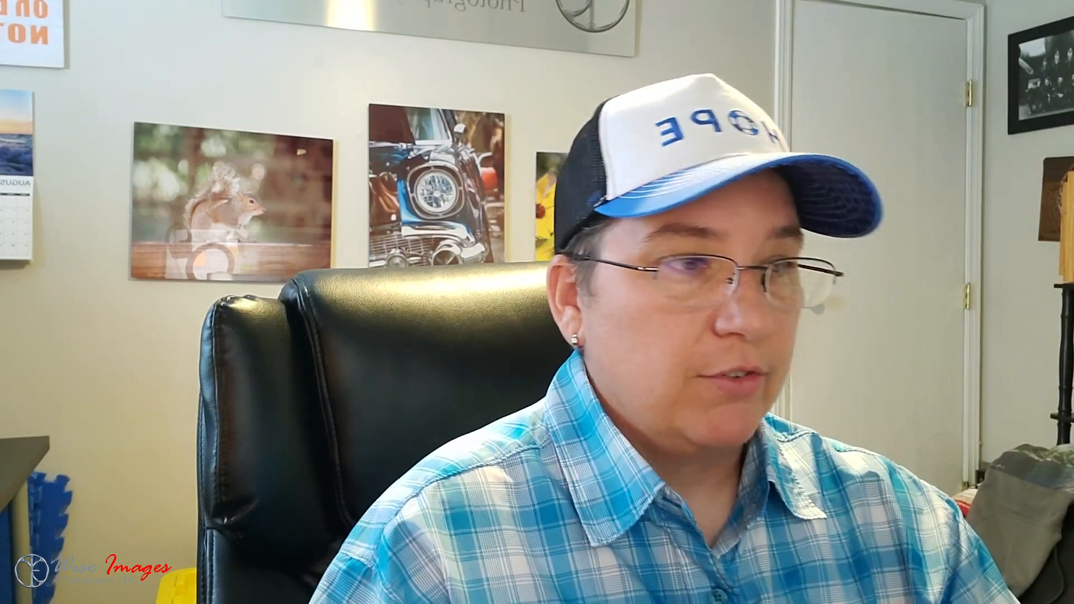
scroll(1016, 294, "down", 3)
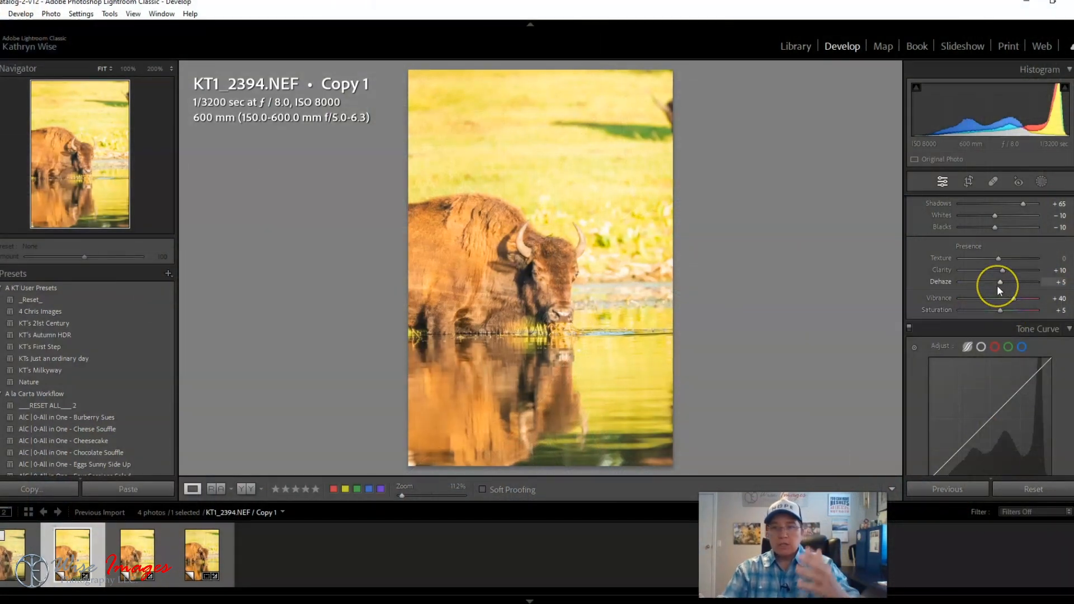
scroll(998, 286, "down", 10)
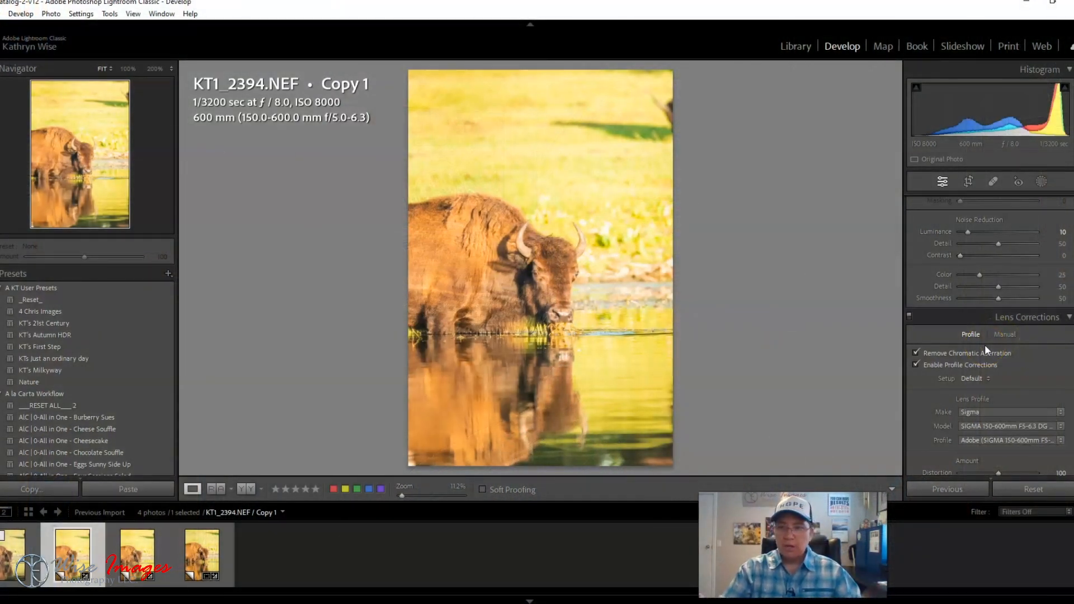
scroll(987, 351, "down", 6)
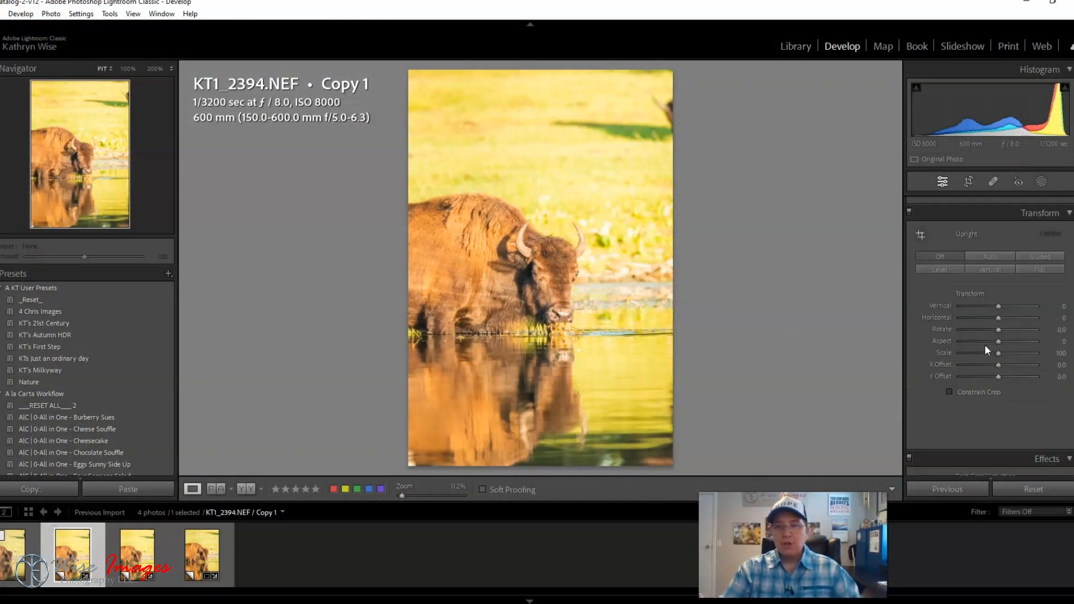
scroll(987, 350, "down", 2)
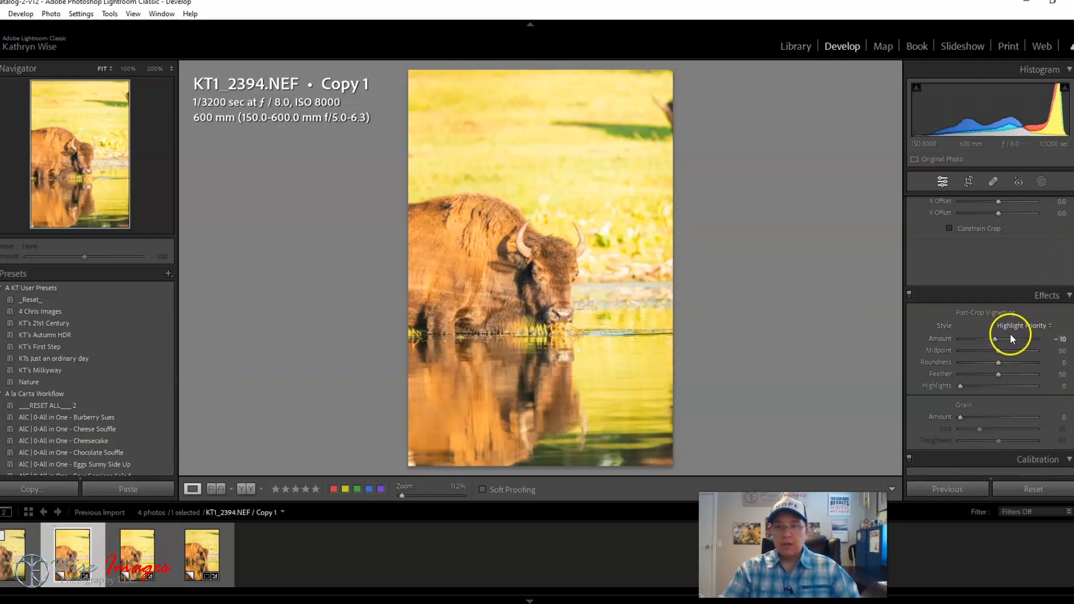
scroll(994, 367, "down", 2)
scroll(995, 364, "up", 8)
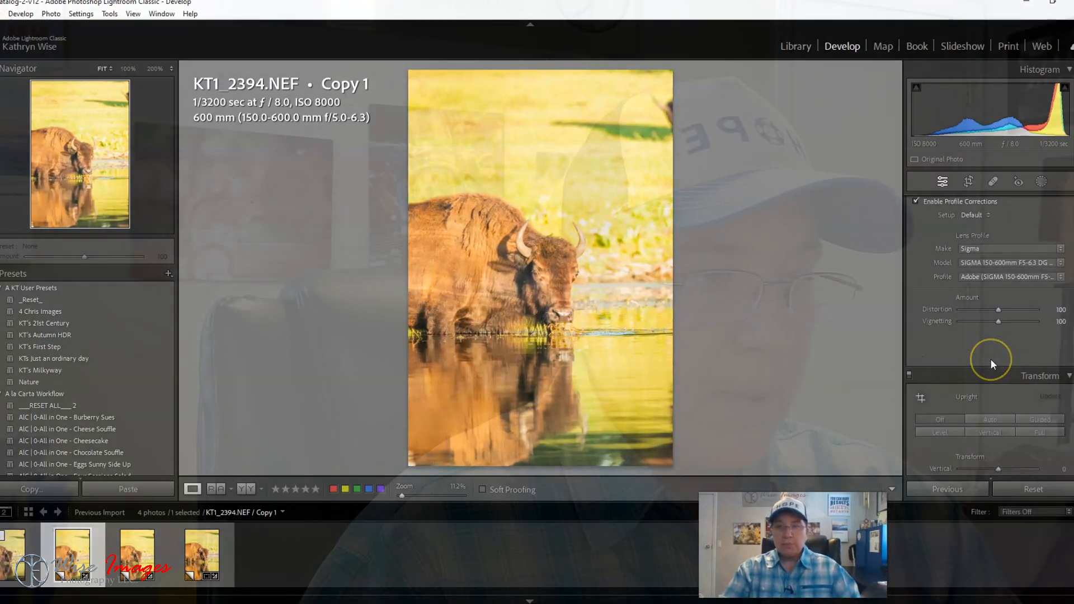
scroll(993, 364, "up", 10)
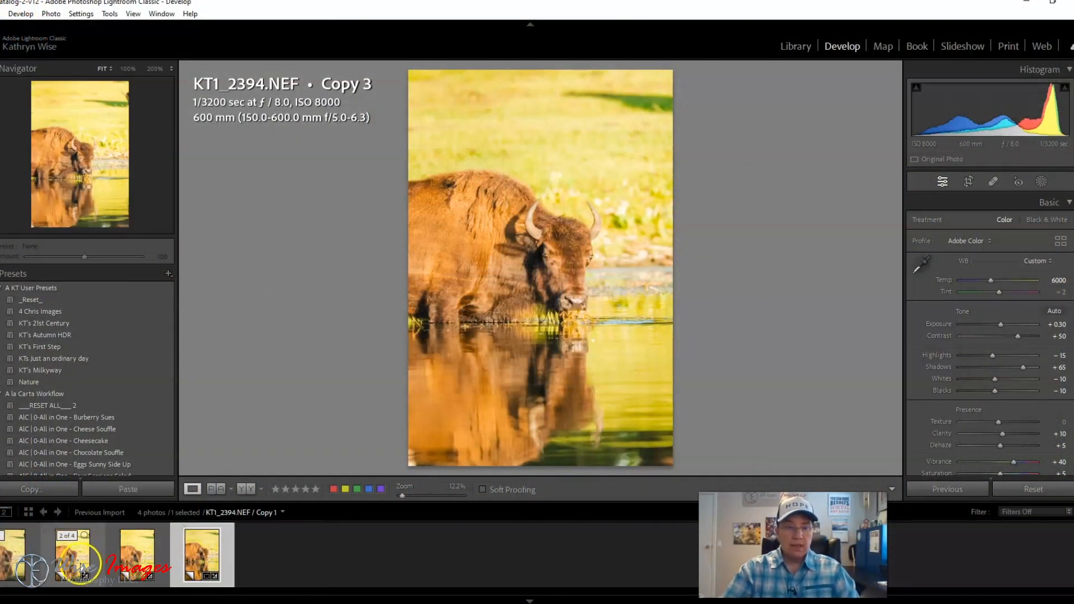
- Compare Copy 1 with Copy 3 of the bison photo, and view Copy 3's before and after states
left_click(80, 565)
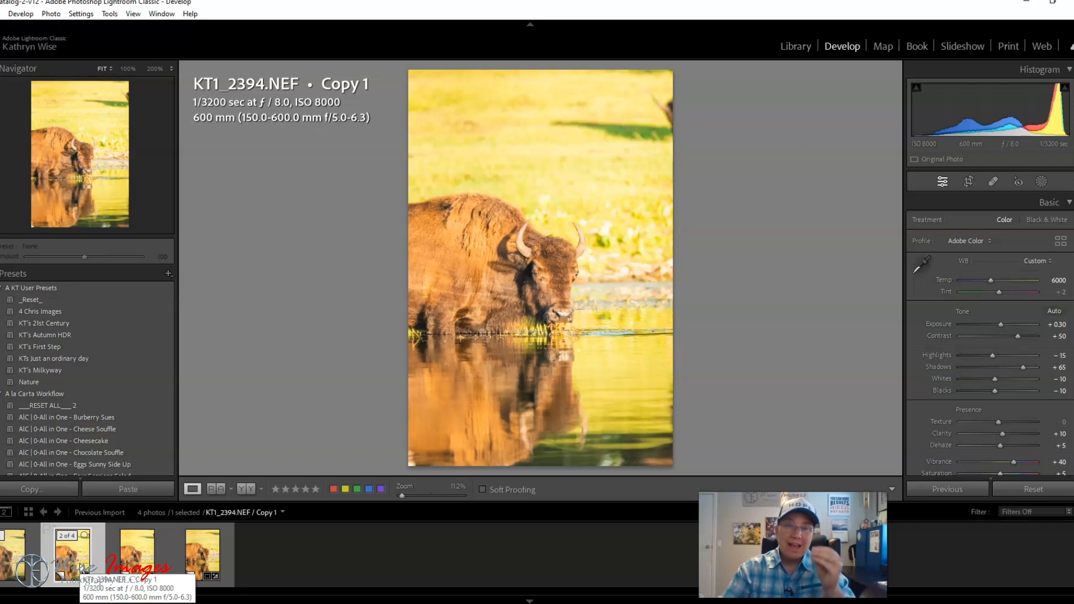
left_click(201, 556)
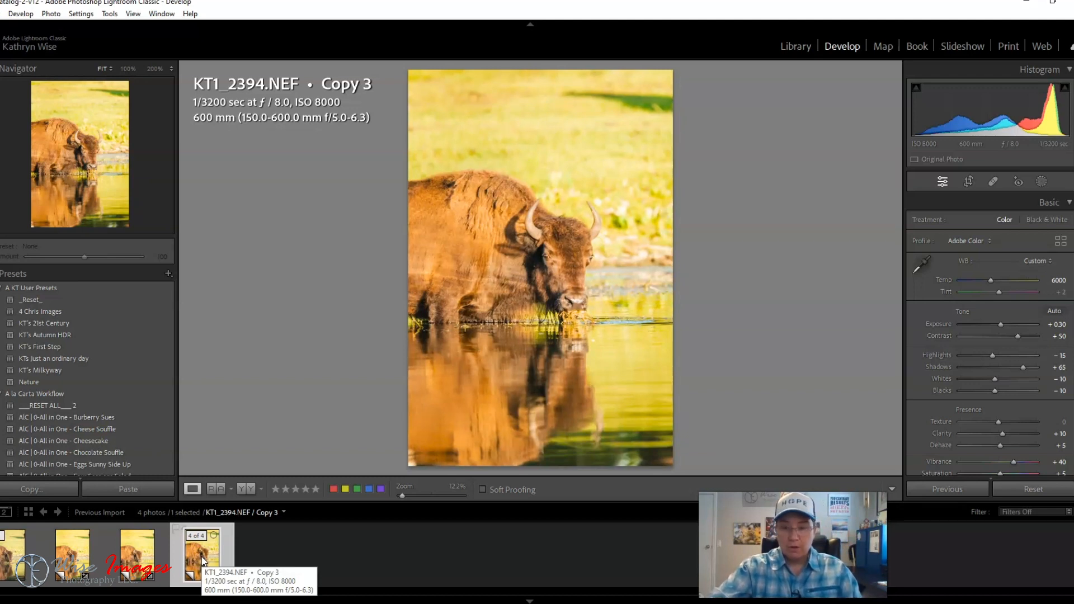
key("backslash")
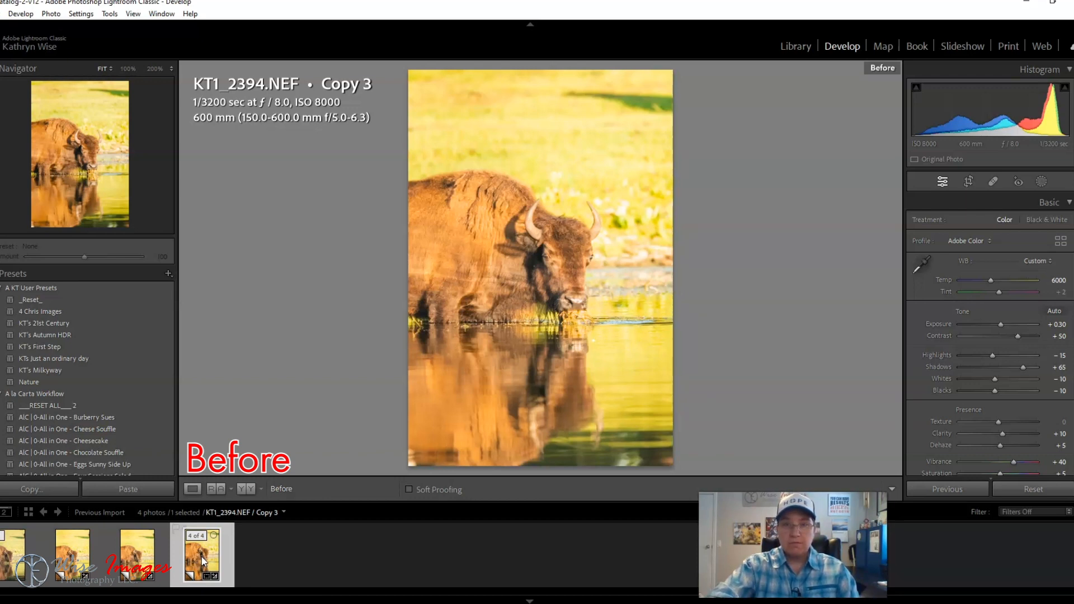
key("backslash")
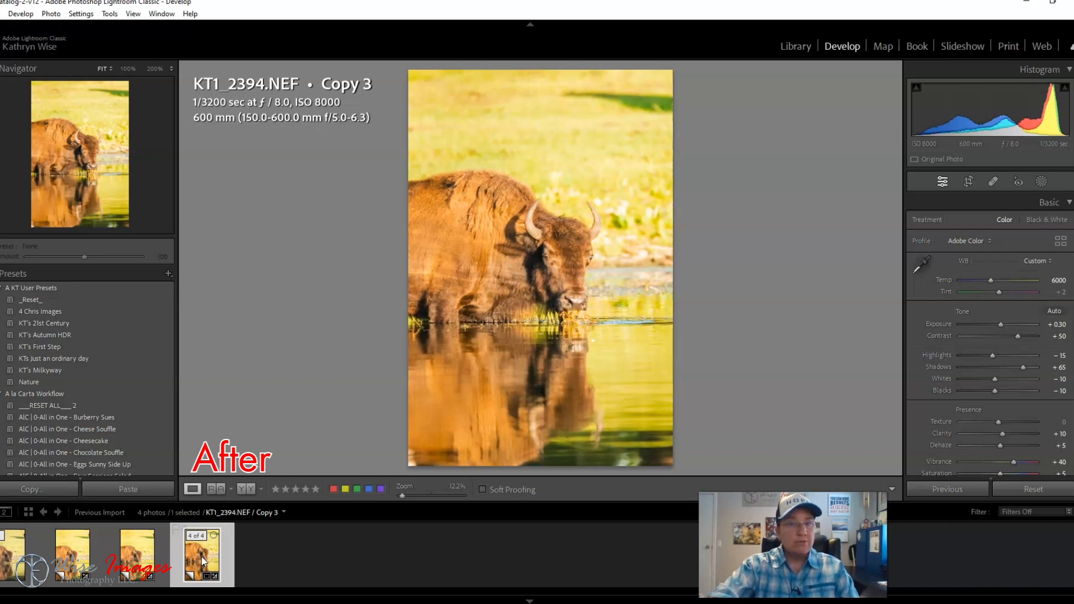
key("backslash")
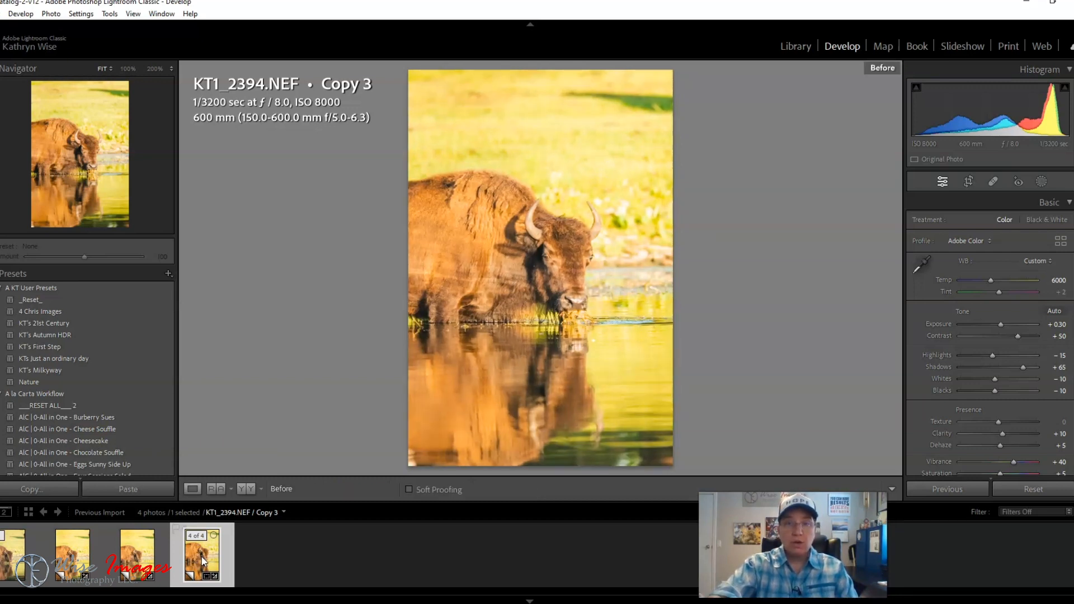
key("backslash")
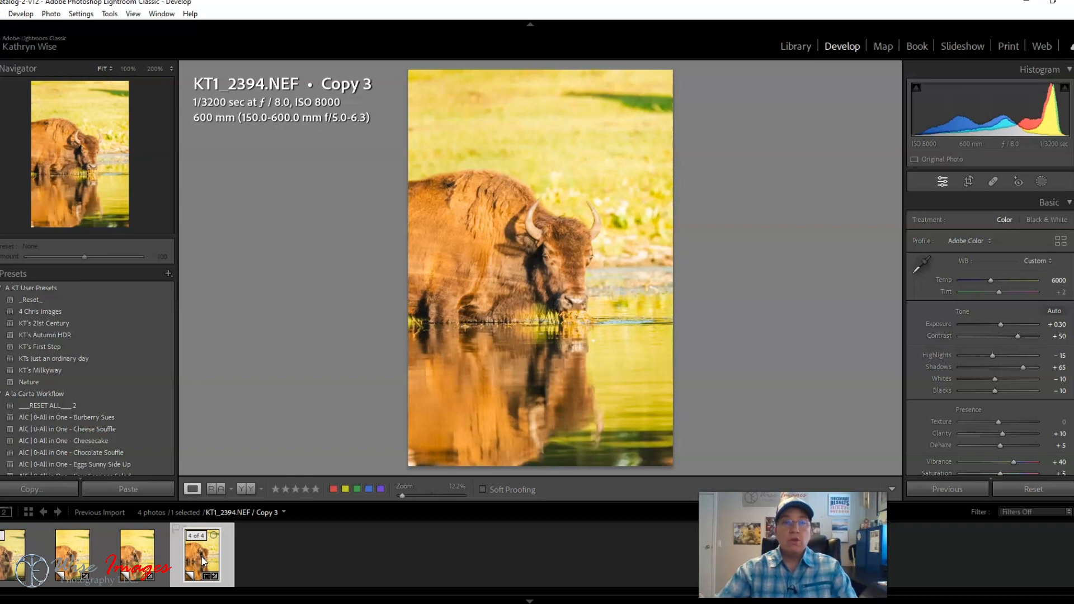
- Crop Copy 2 tighter from its upper-right corner at the original aspect ratio, cutting out the dark object at the photo's right edge
left_click(135, 560)
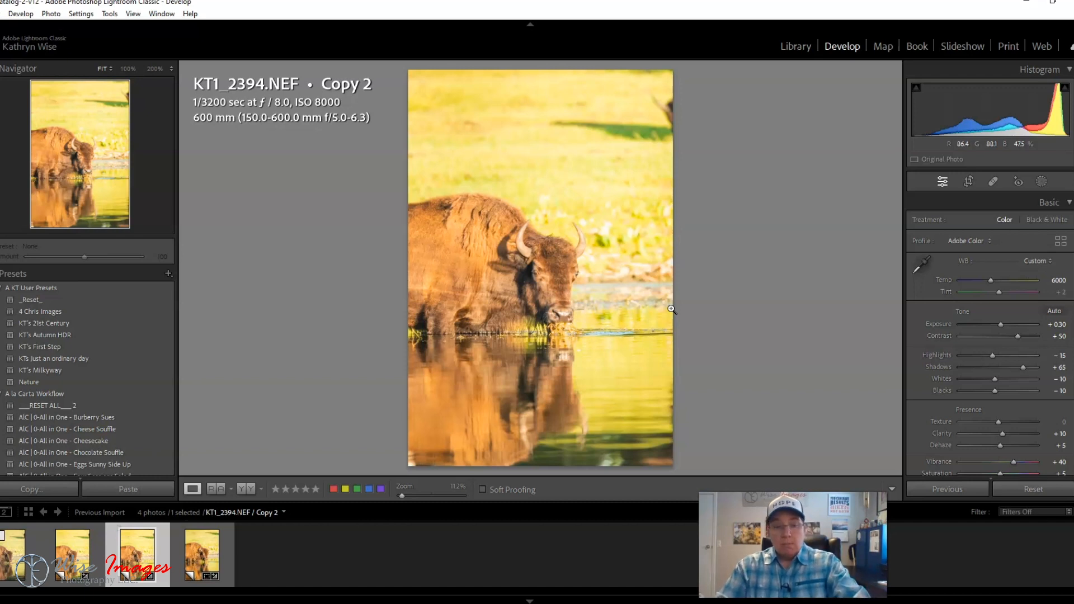
key("r")
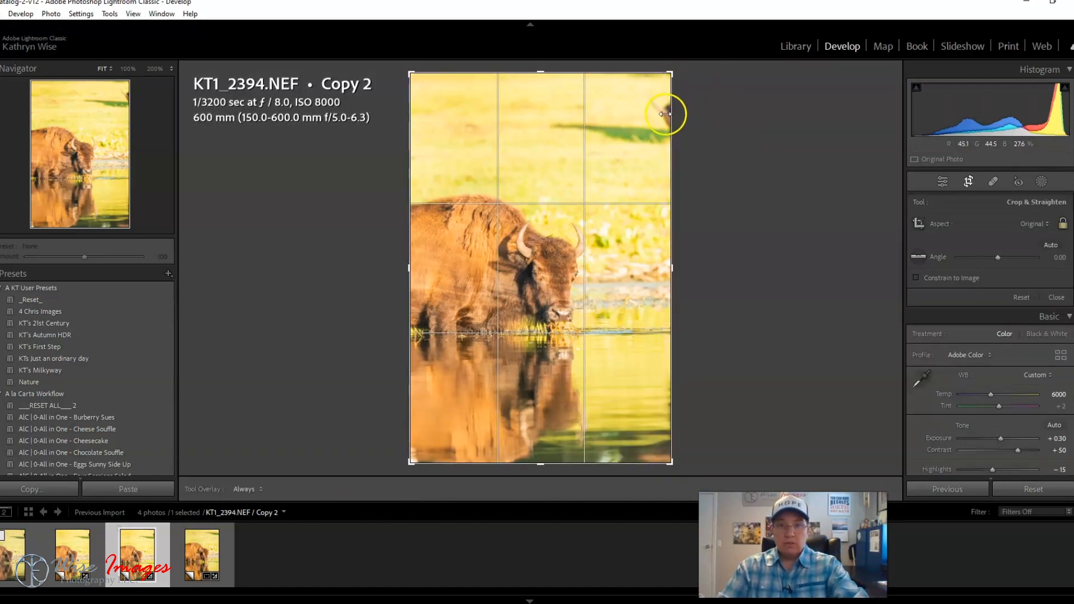
left_click_drag(674, 72, 670, 88)
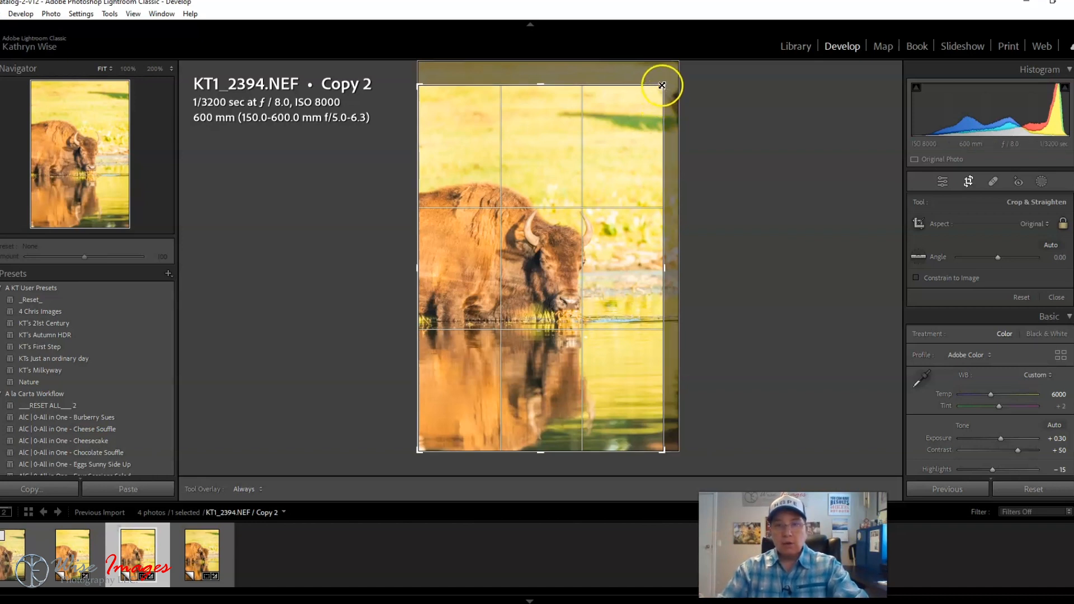
left_click_drag(662, 85, 658, 88)
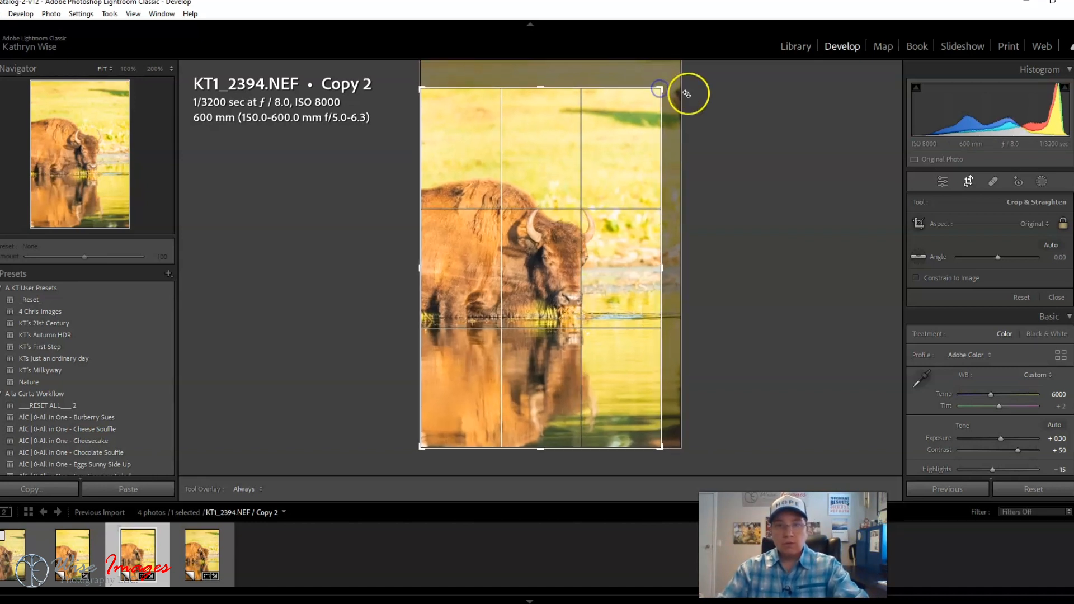
left_click_drag(602, 228, 504, 329)
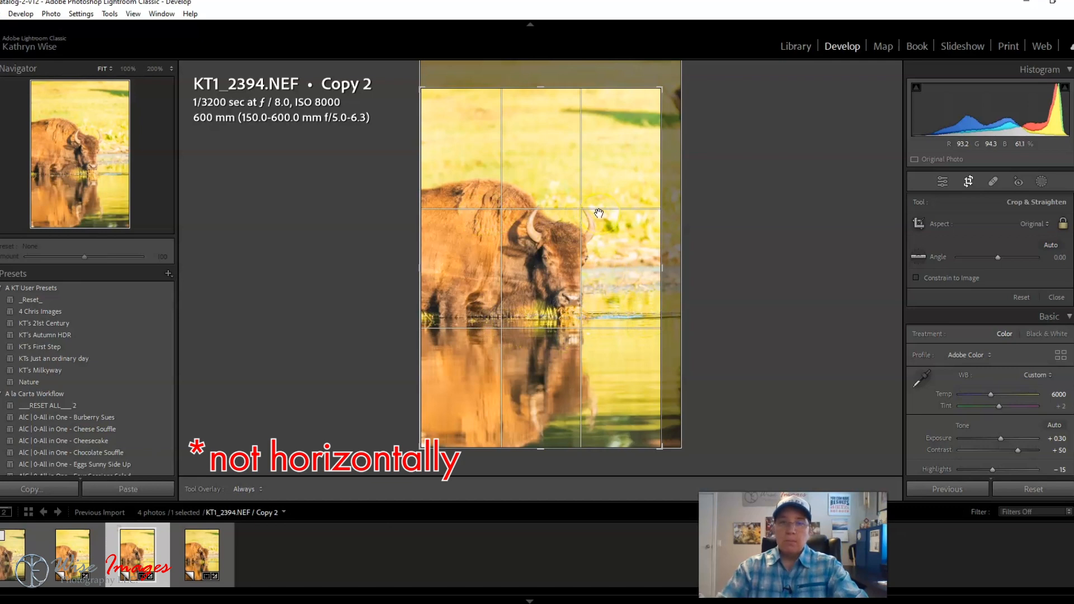
key("Return")
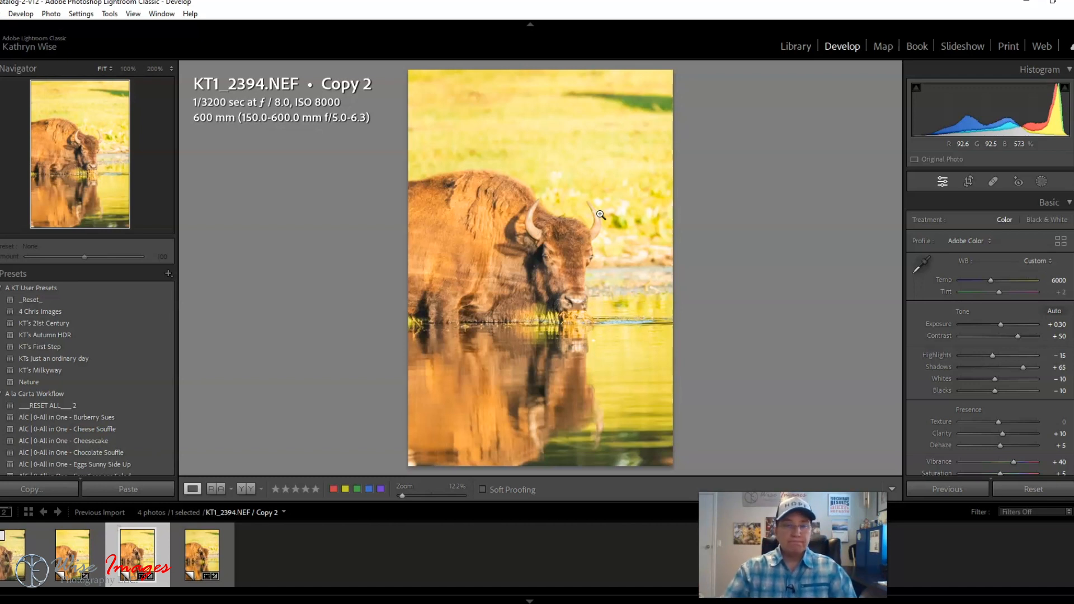
- Set the parametric tone curve's Darks to -9 and Highlights to -26 for Copy 2
scroll(1029, 293, "down", 5)
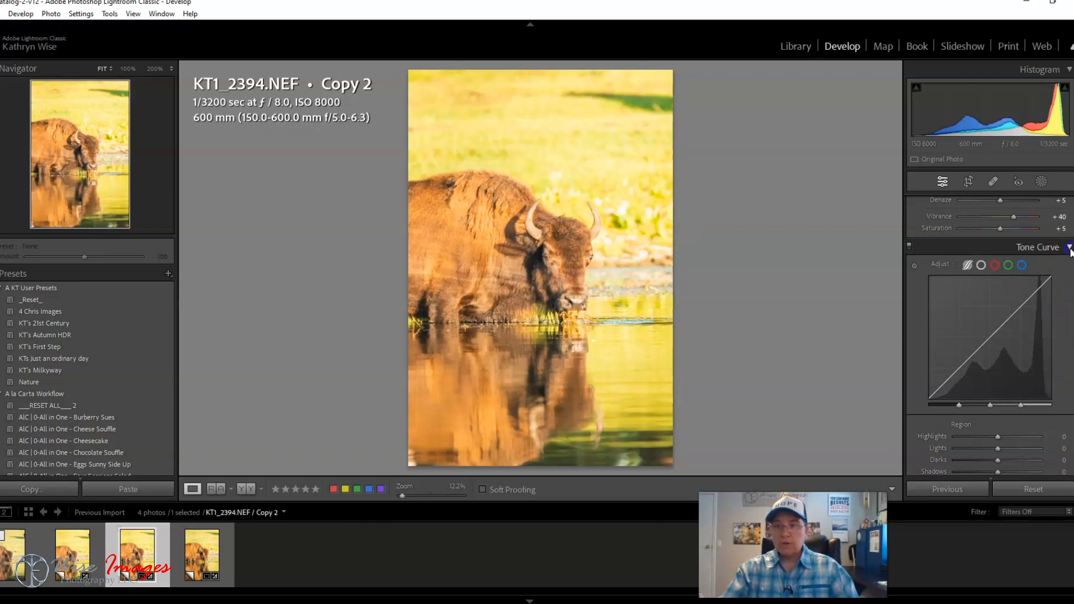
left_click(1069, 247)
left_click(1069, 248)
left_click(968, 254)
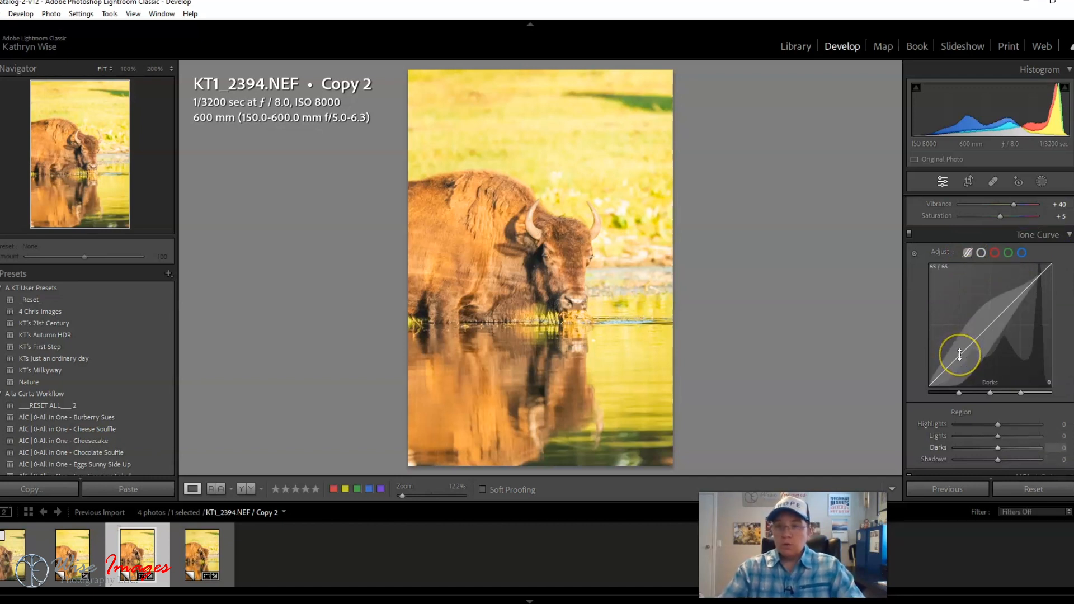
left_click_drag(960, 356, 964, 363)
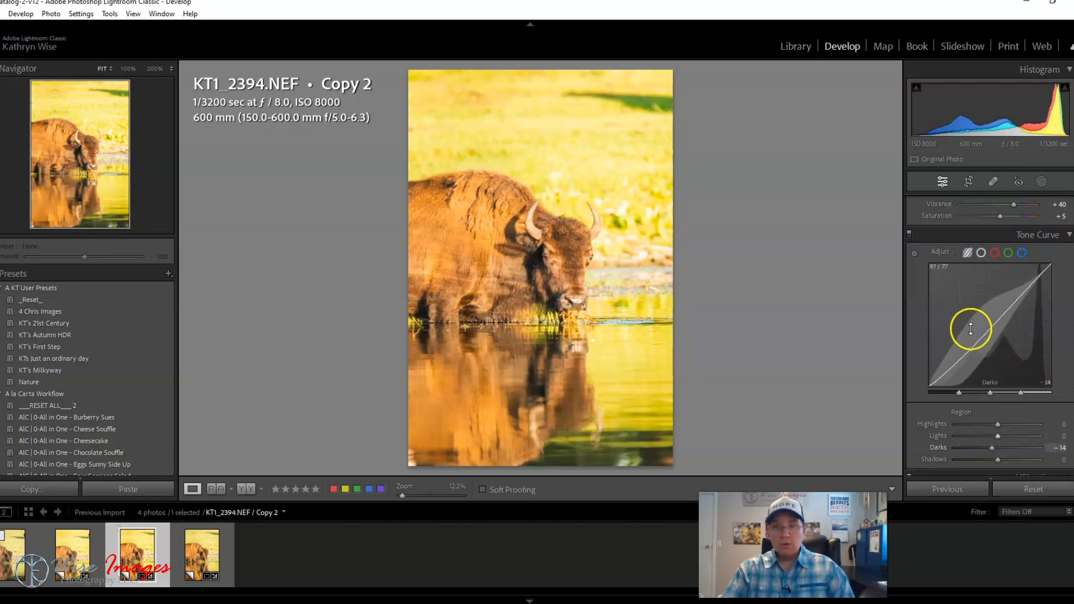
left_click(959, 363)
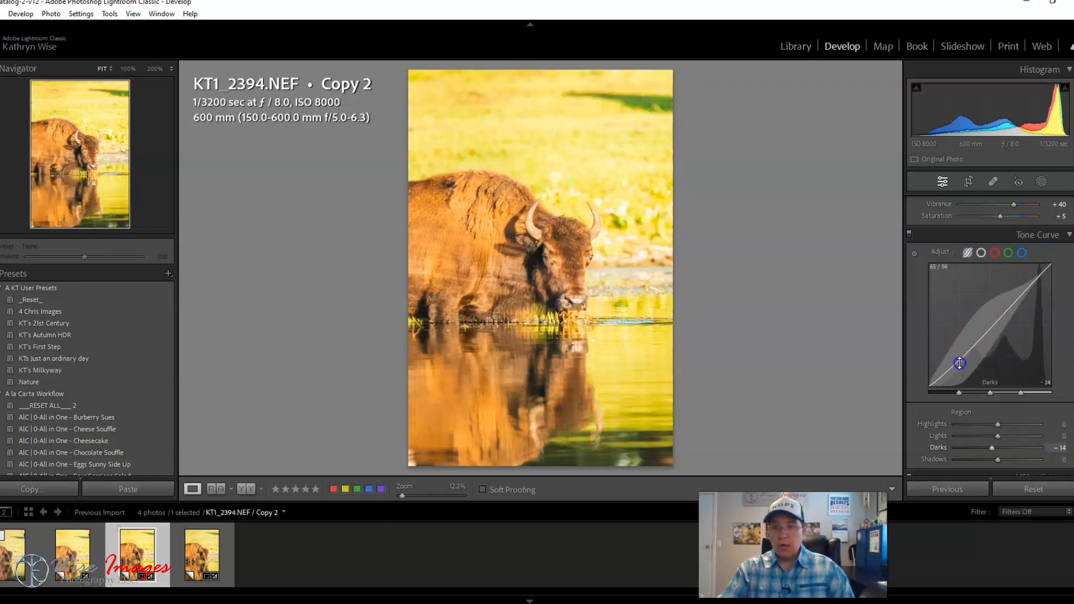
mouse_move(961, 367)
left_mouse_down()
mouse_move(966, 413)
mouse_move(973, 279)
mouse_move(979, 356)
left_mouse_up()
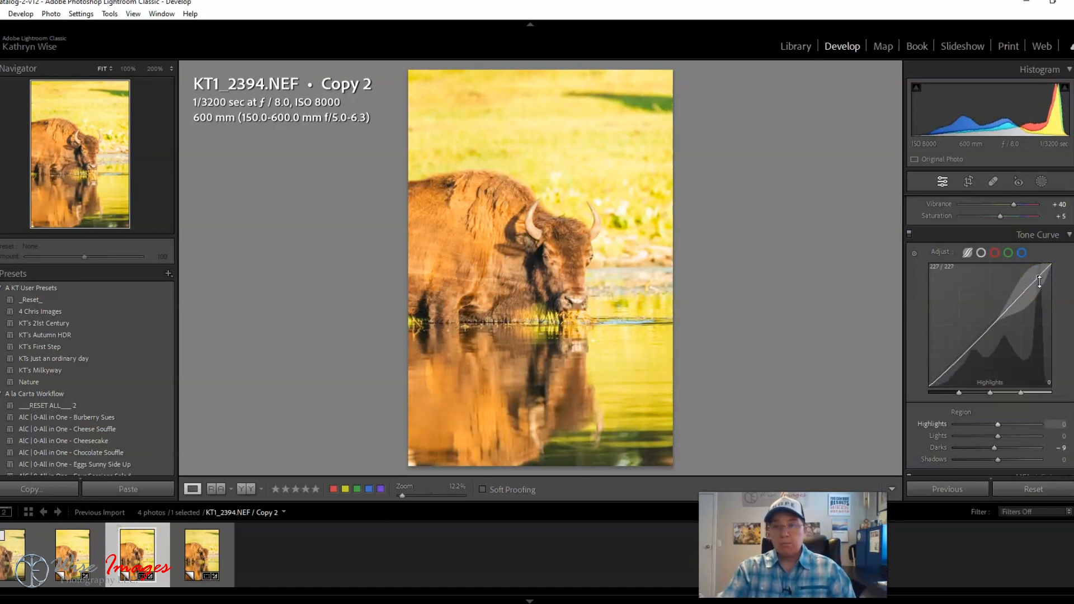
left_click_drag(1041, 279, 1045, 314)
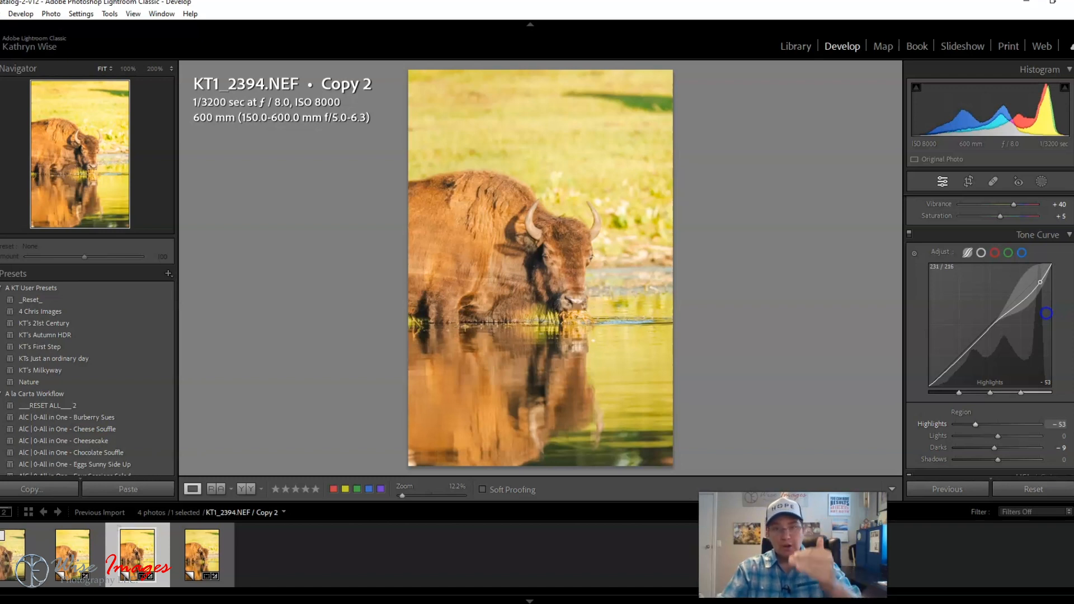
mouse_move(1046, 314)
left_mouse_down()
mouse_move(1024, 254)
mouse_move(1030, 307)
mouse_move(1035, 298)
left_mouse_up()
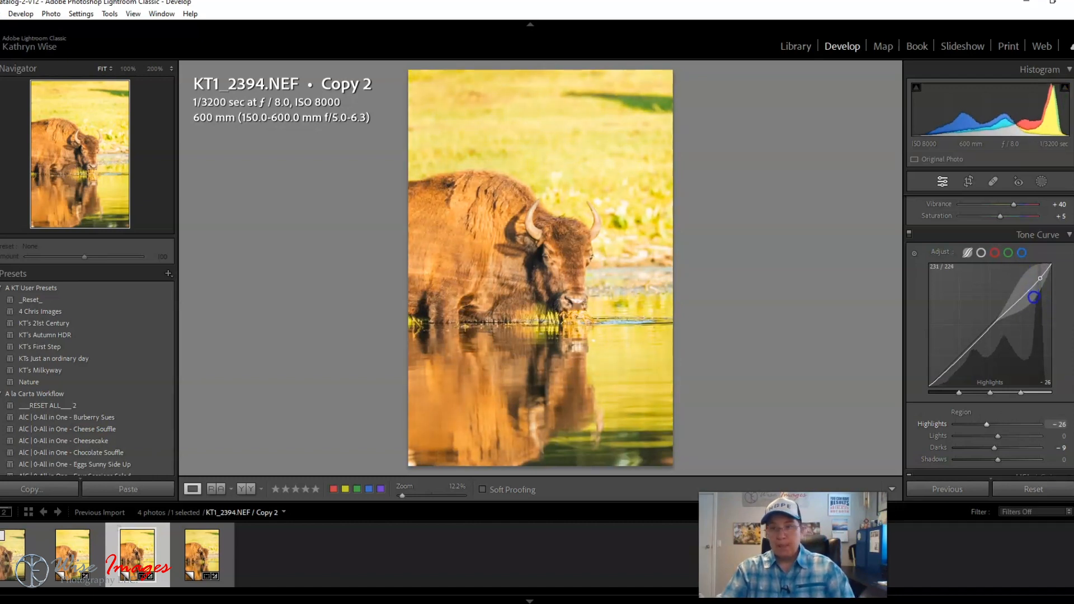
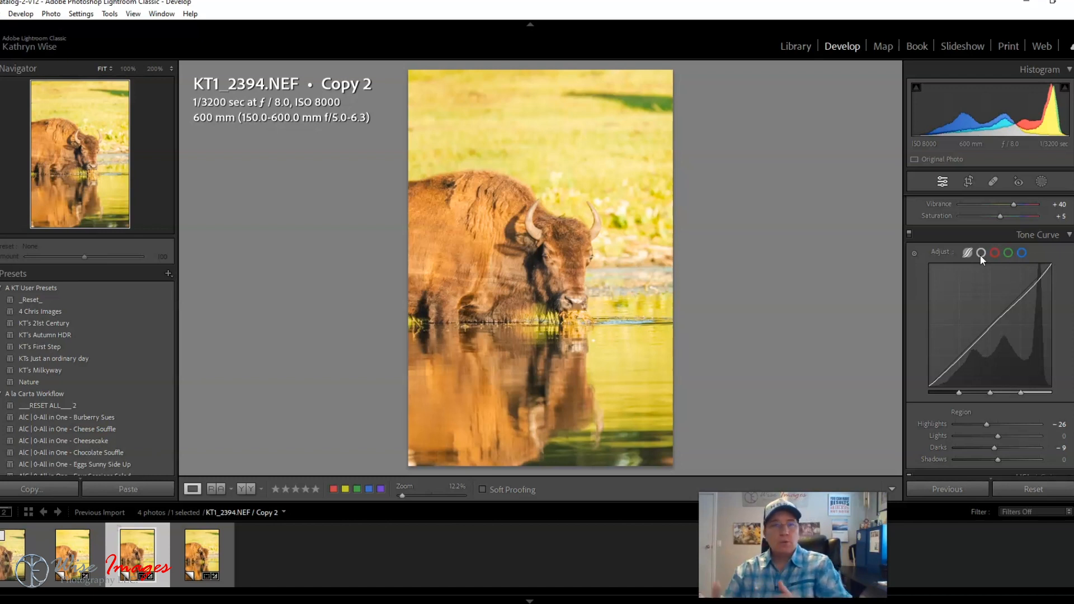
- Reset all tone curve adjustments on Copy 2
right_click(973, 284)
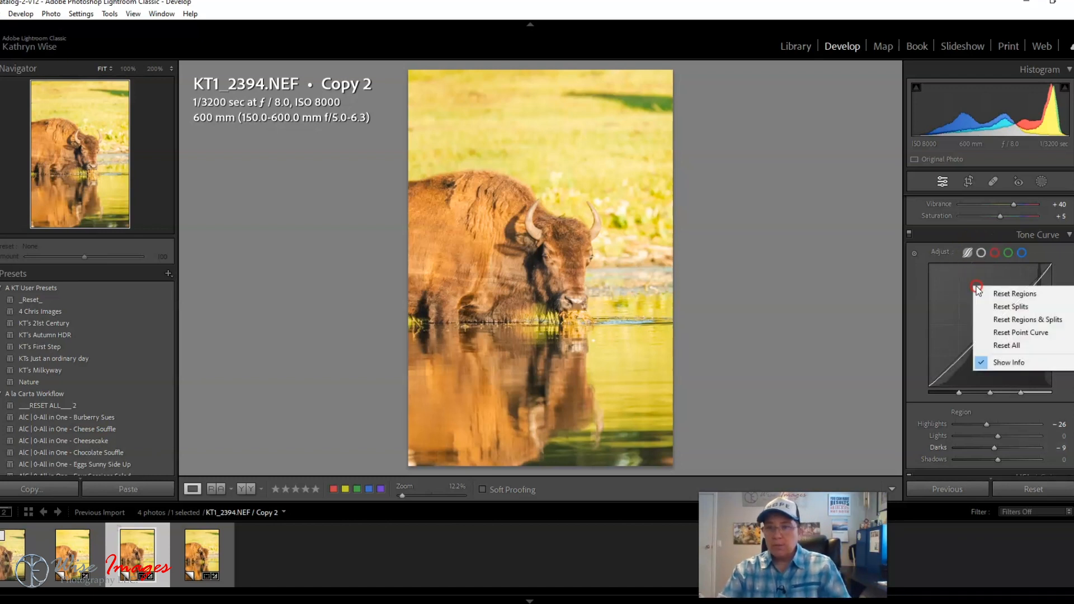
left_click(1017, 347)
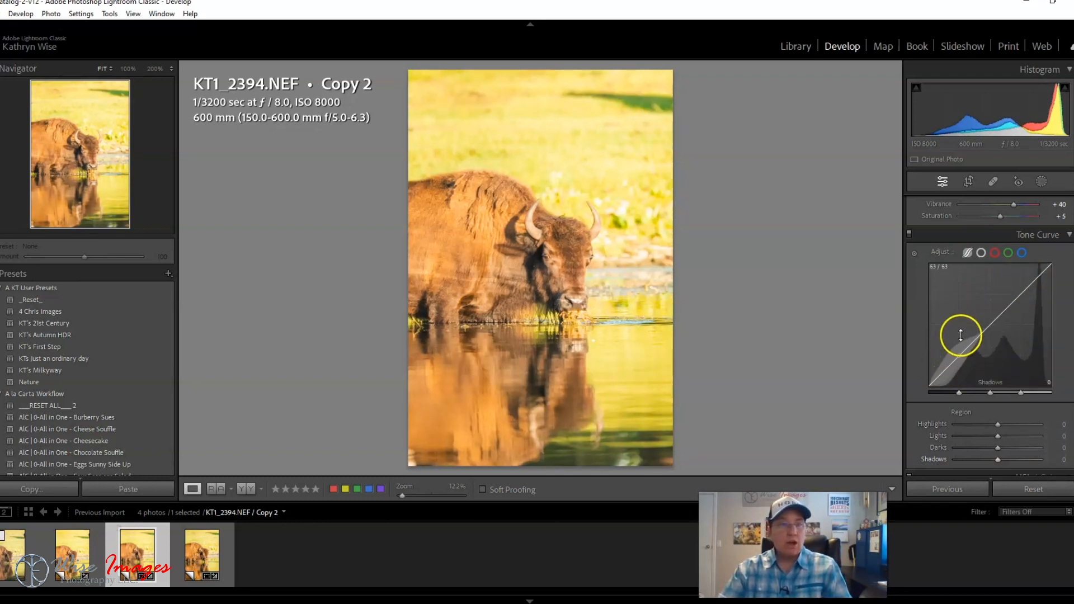
- Examine the tone curve's point curve and its separate red, green and blue channel curves
left_click(982, 253)
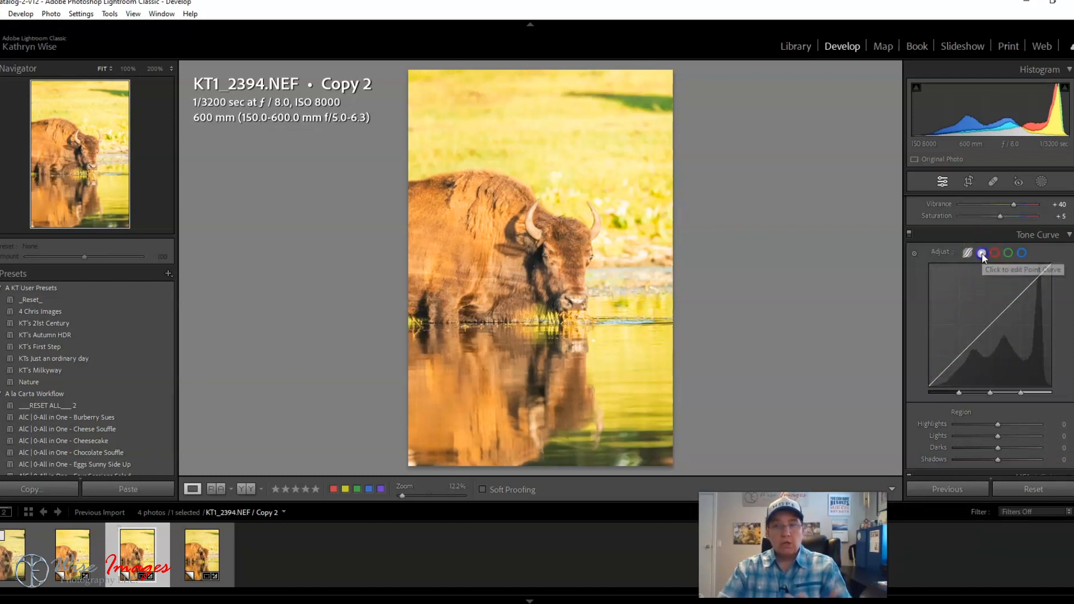
left_click(1021, 286)
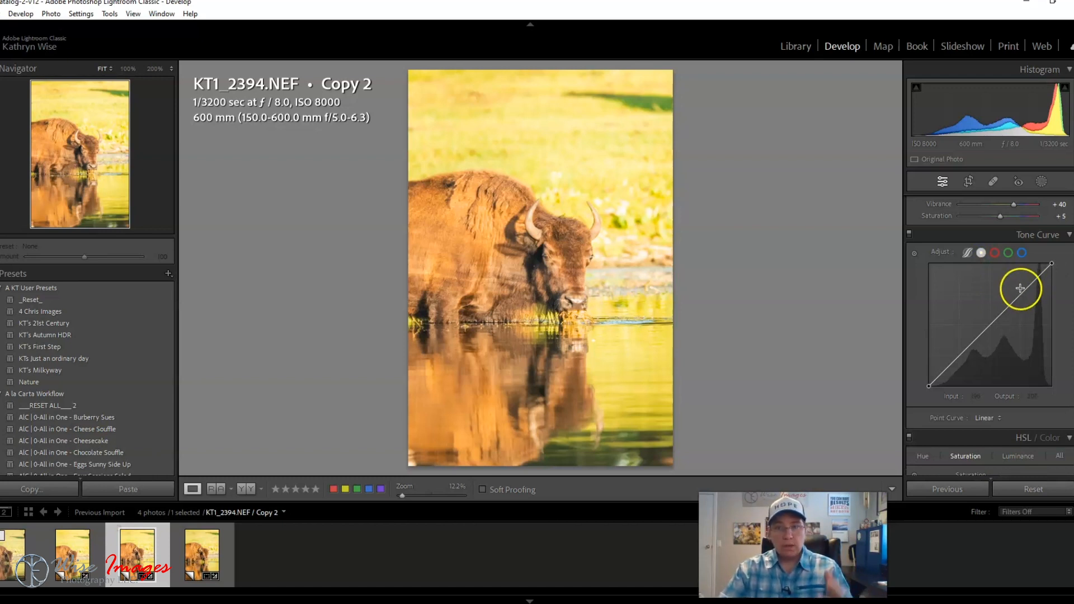
left_click(995, 253)
left_click(1008, 253)
left_click(1022, 253)
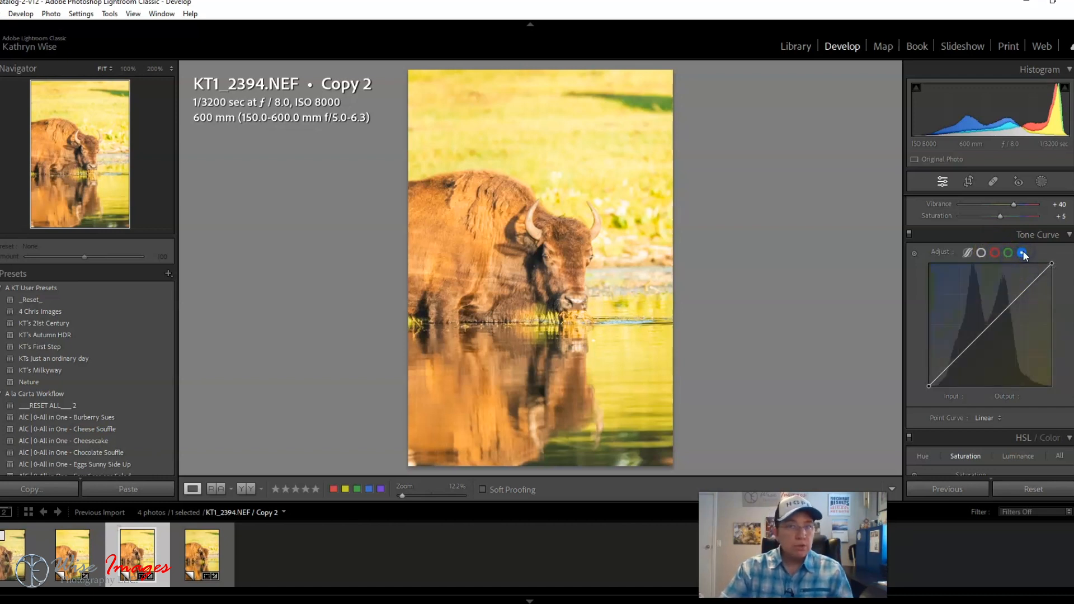
left_click(995, 253)
left_click(1008, 253)
left_click(1022, 253)
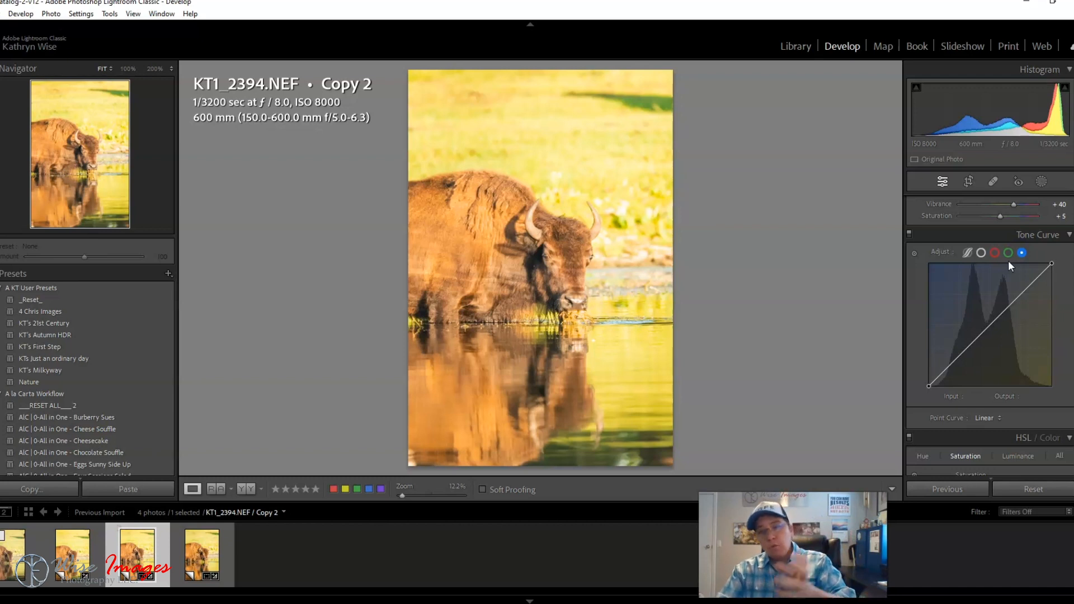
left_click(981, 254)
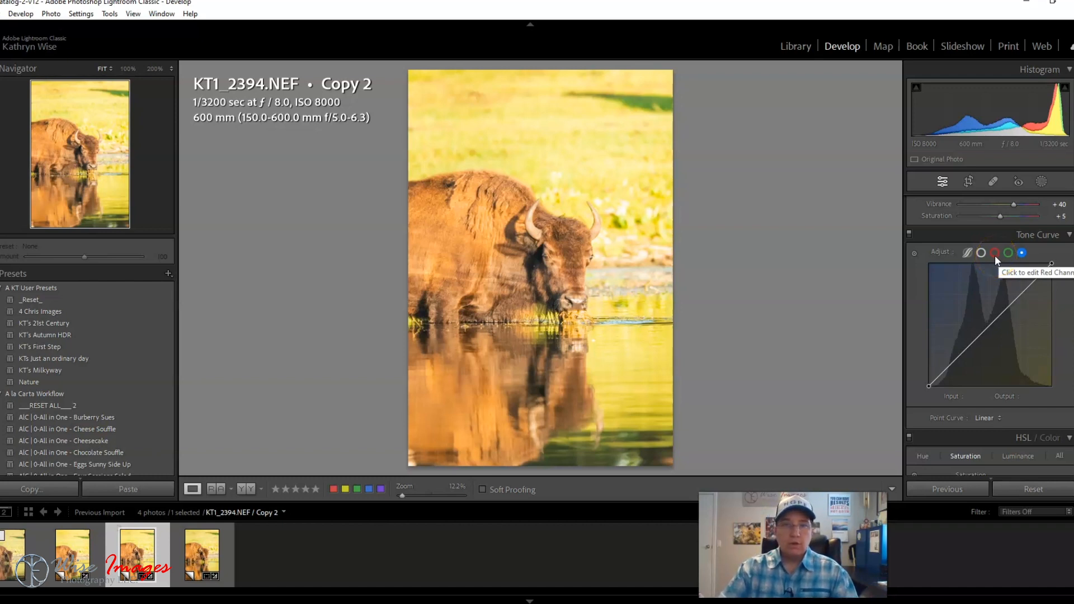
- On the point curve, sample the bright grass behind the bison and lower its highlight point to input 231, output 223
left_click(981, 253)
left_click(982, 253)
left_click(978, 276)
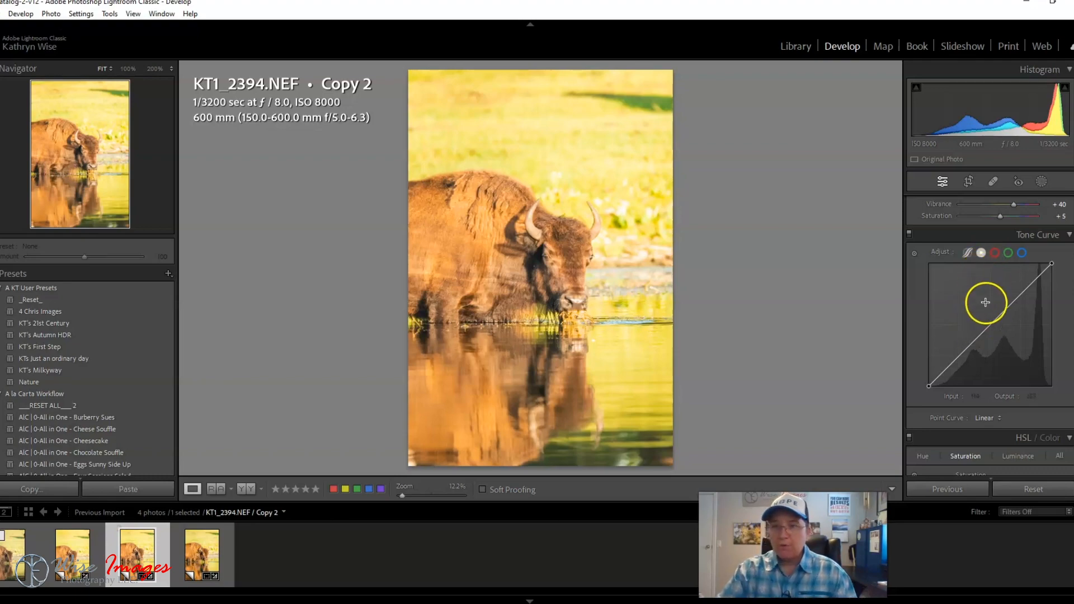
left_click(974, 316)
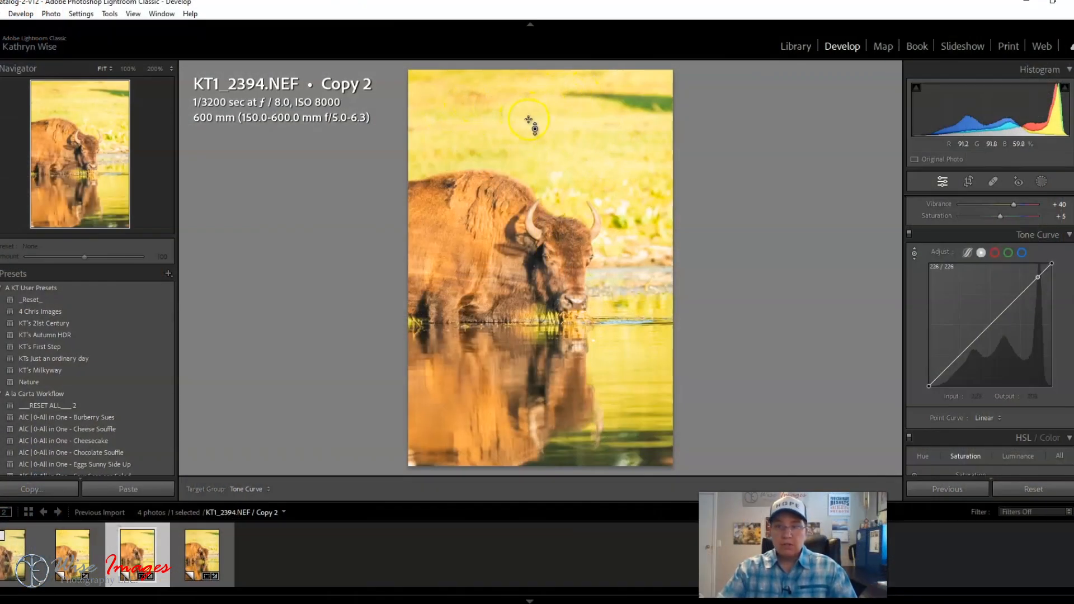
left_click(914, 253)
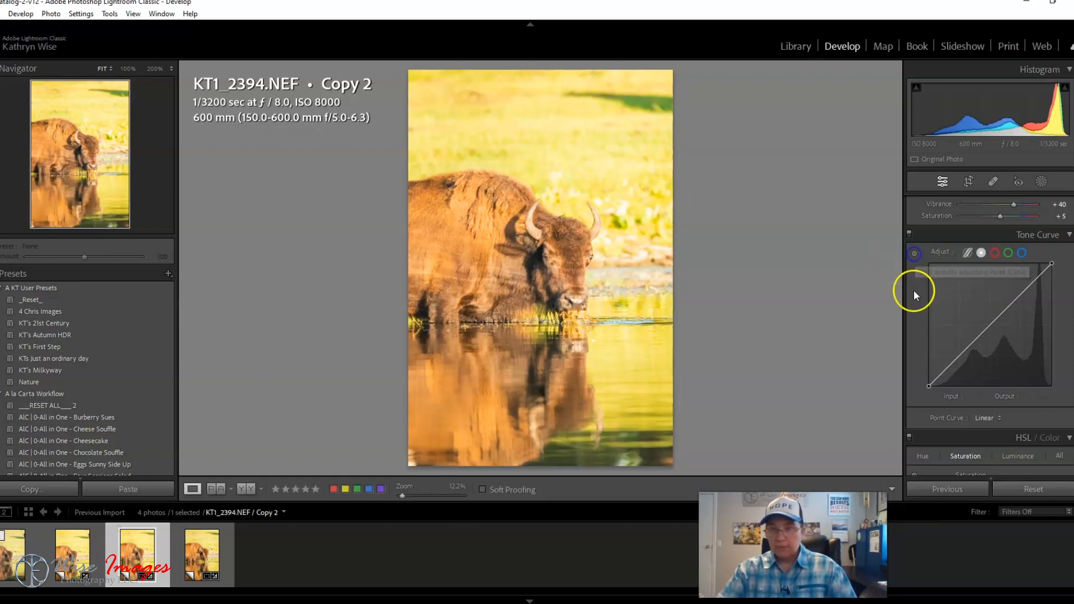
left_click(915, 253)
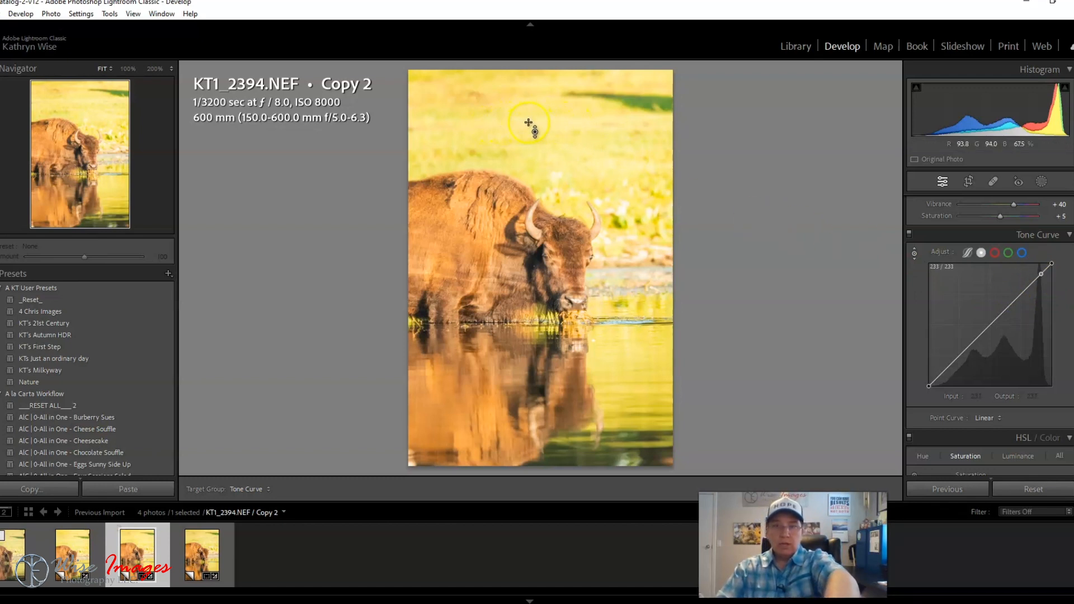
left_click(594, 138)
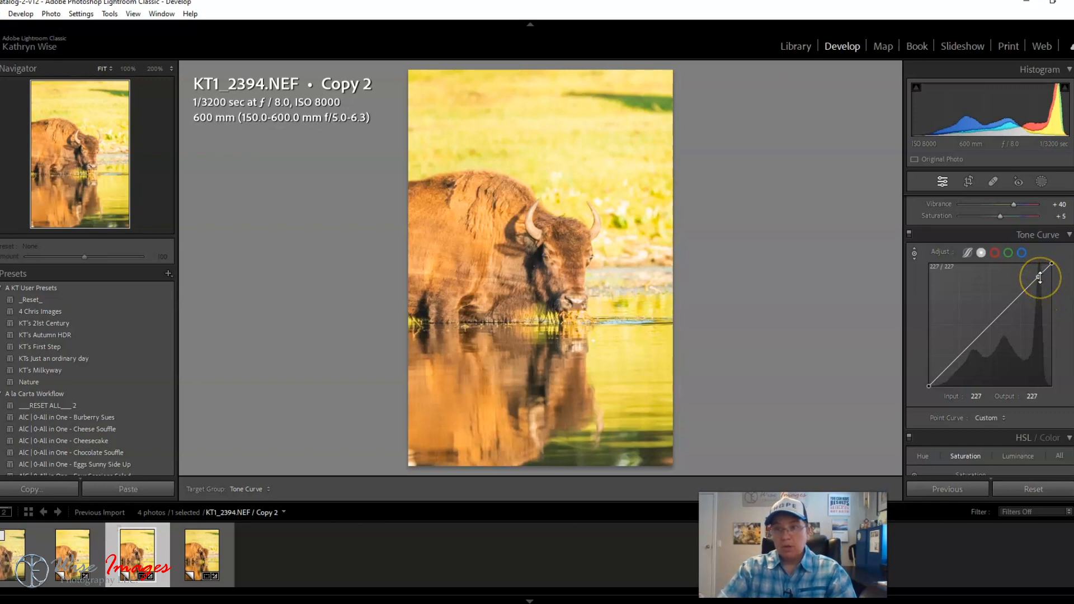
left_click_drag(1040, 277, 1042, 281)
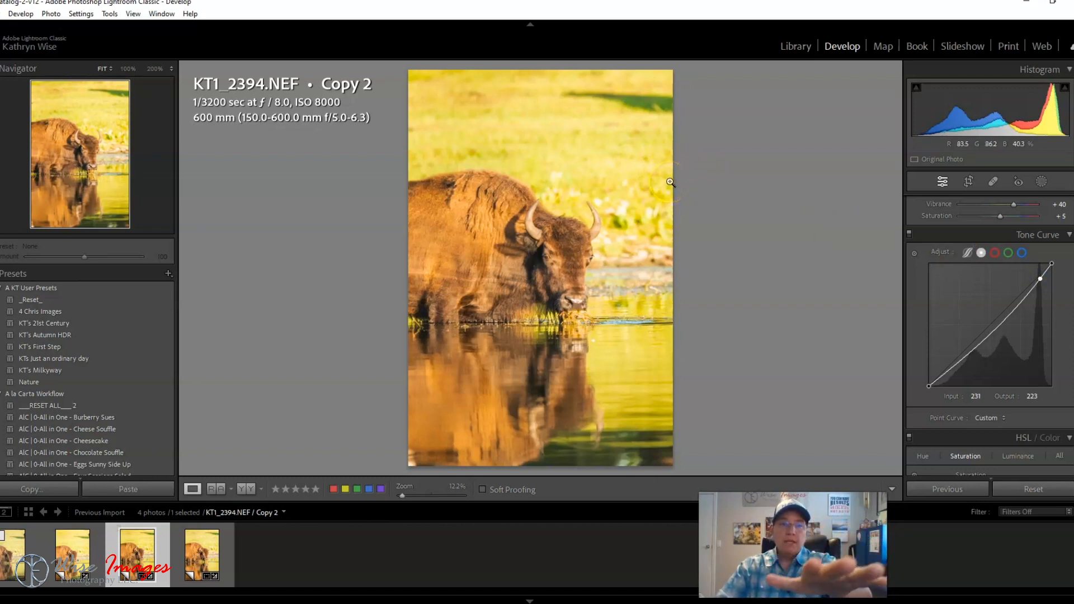
- Sample the bison's dark face for a second point curve point and lower it to input 111, output 87
left_click(915, 253)
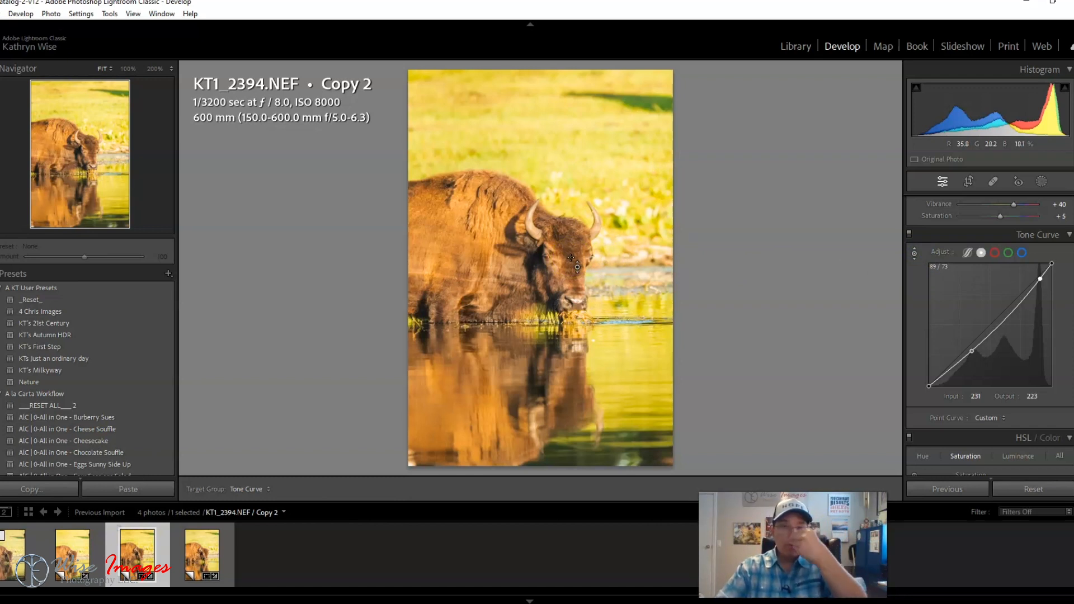
left_click(572, 258)
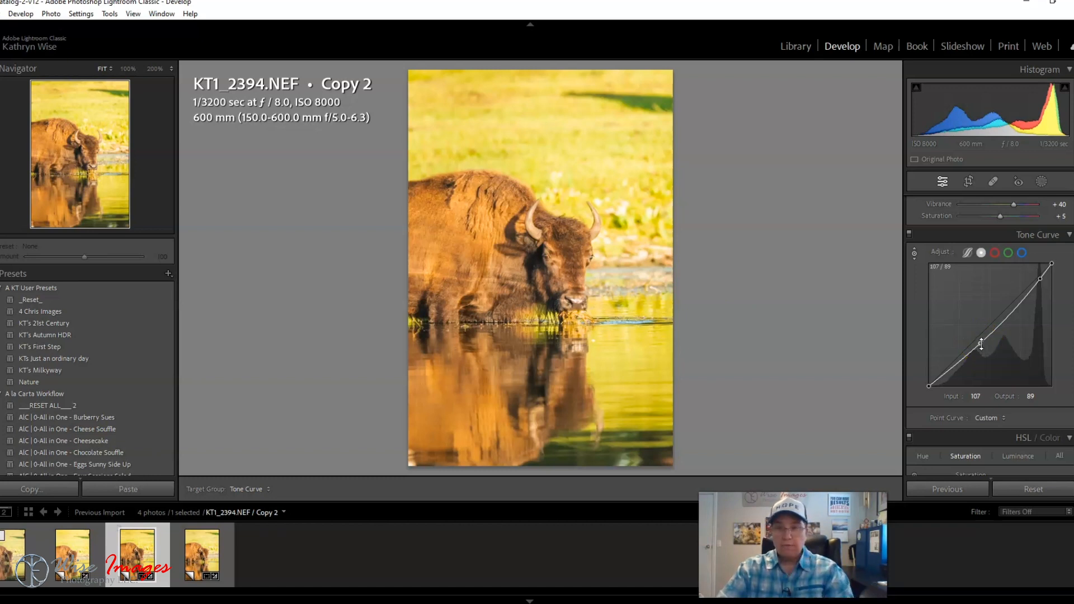
mouse_move(981, 343)
left_mouse_down()
mouse_move(978, 324)
mouse_move(983, 356)
mouse_move(983, 344)
left_mouse_up()
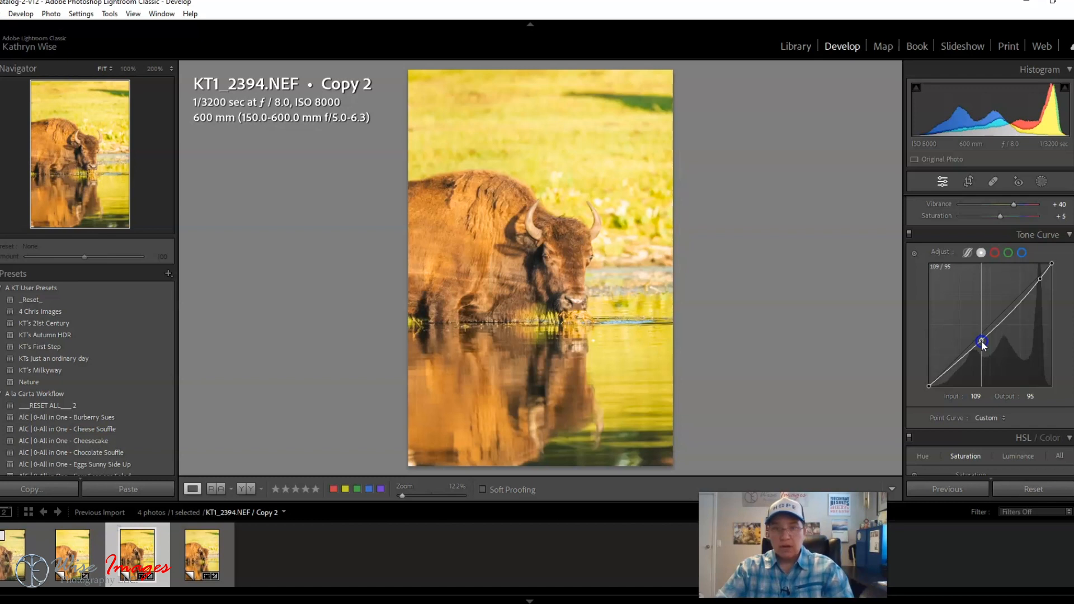
left_click_drag(983, 345, 983, 345)
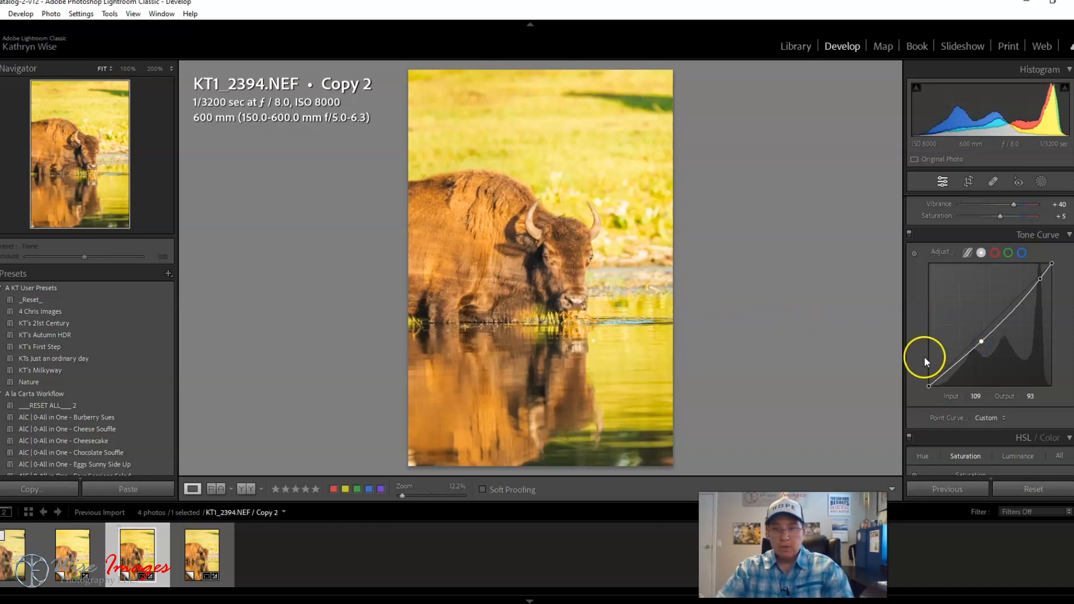
left_click_drag(983, 344, 984, 347)
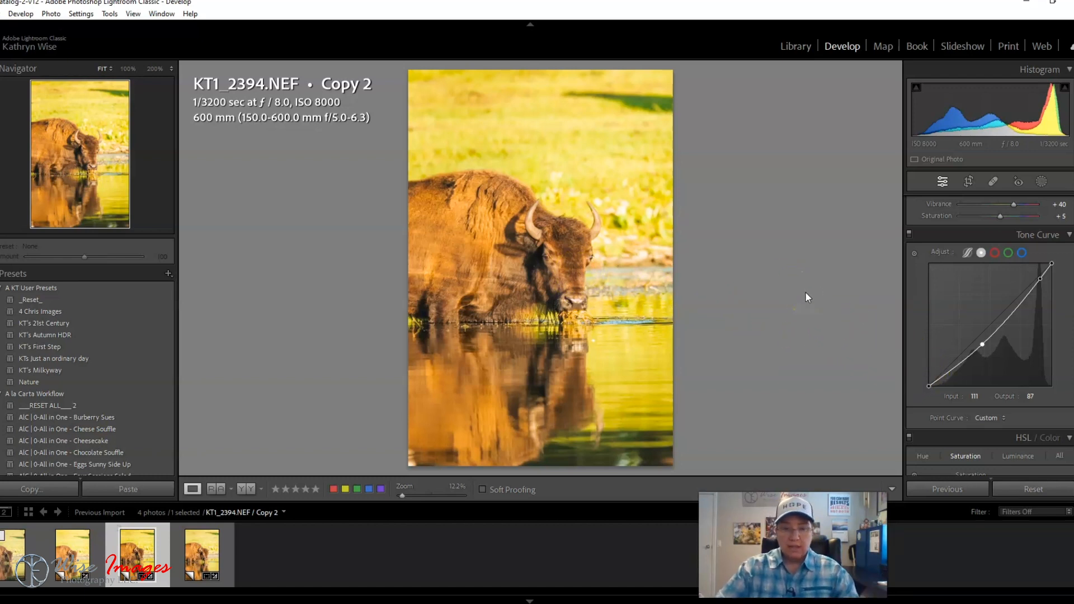
- Compare Copy 2 with the neighbouring Copy 3 and return to Copy 2
key("Right")
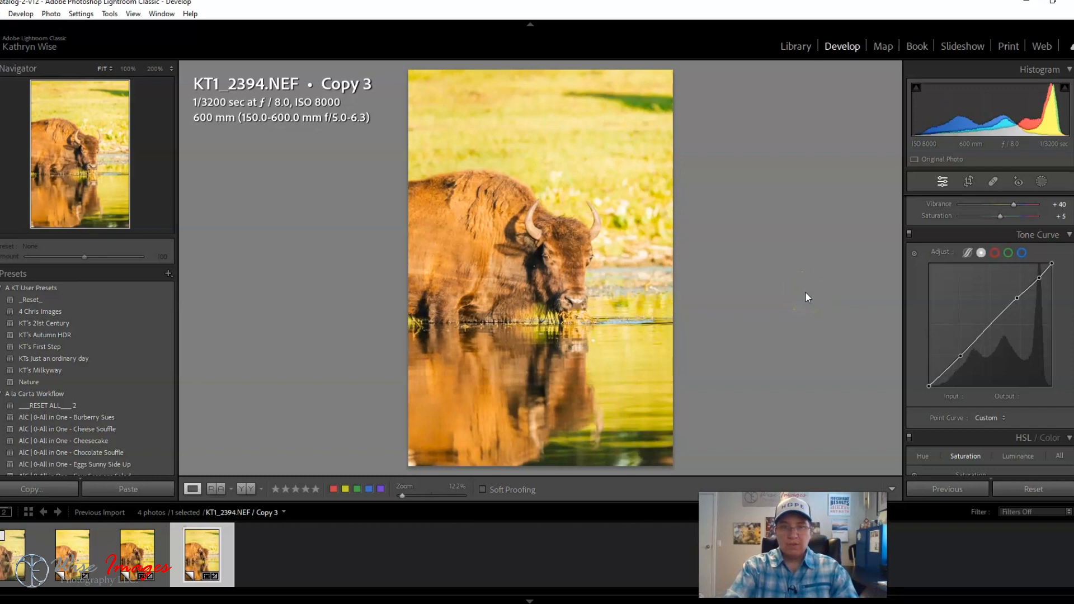
key("Right")
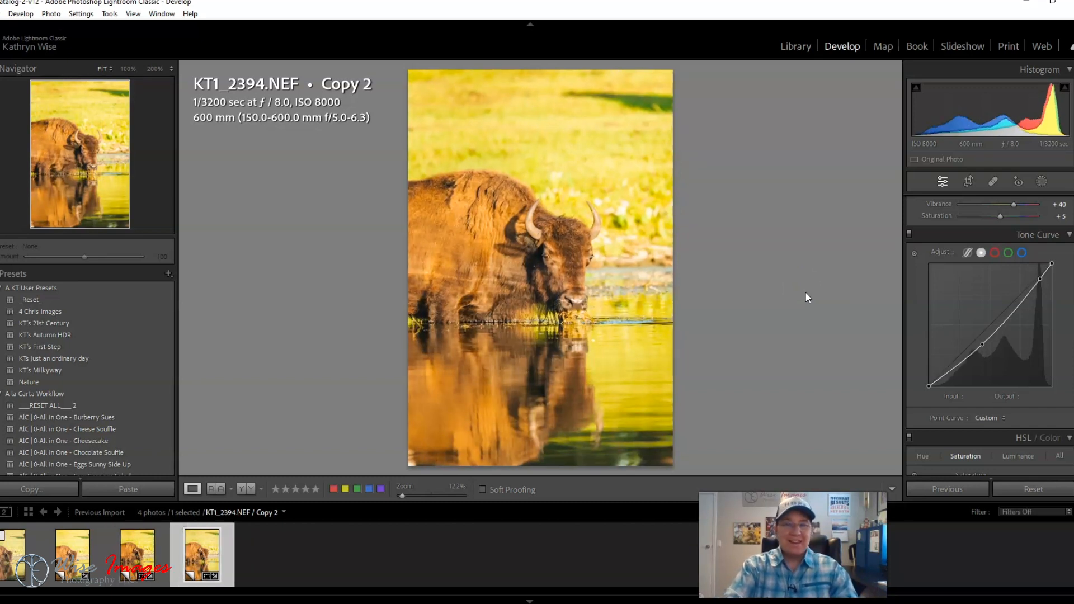
key("Left")
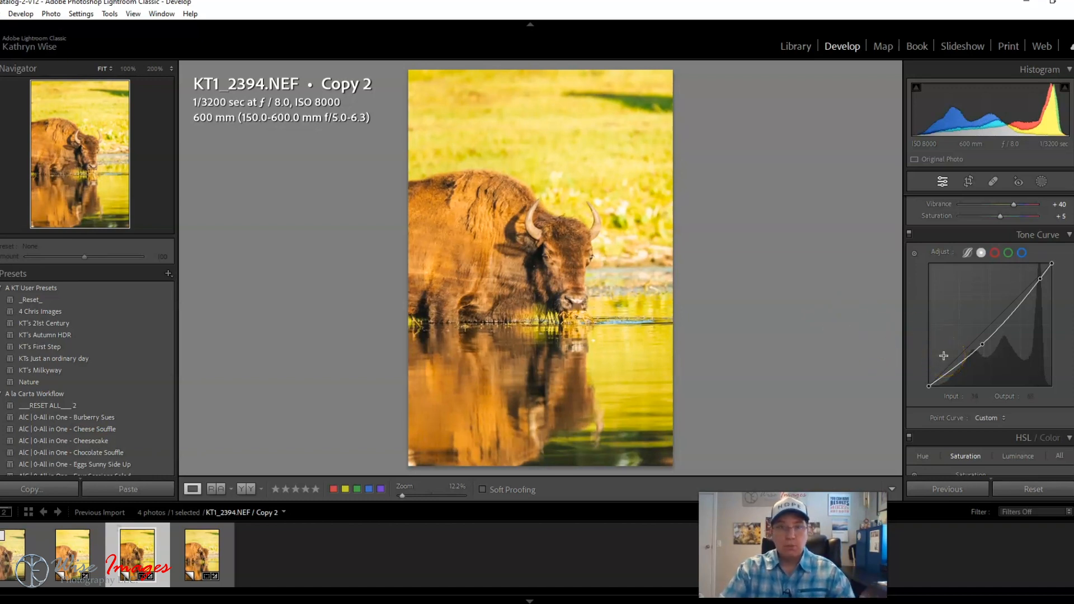
- Raise the point curve's black point to output 10 at input 0
left_click(929, 387)
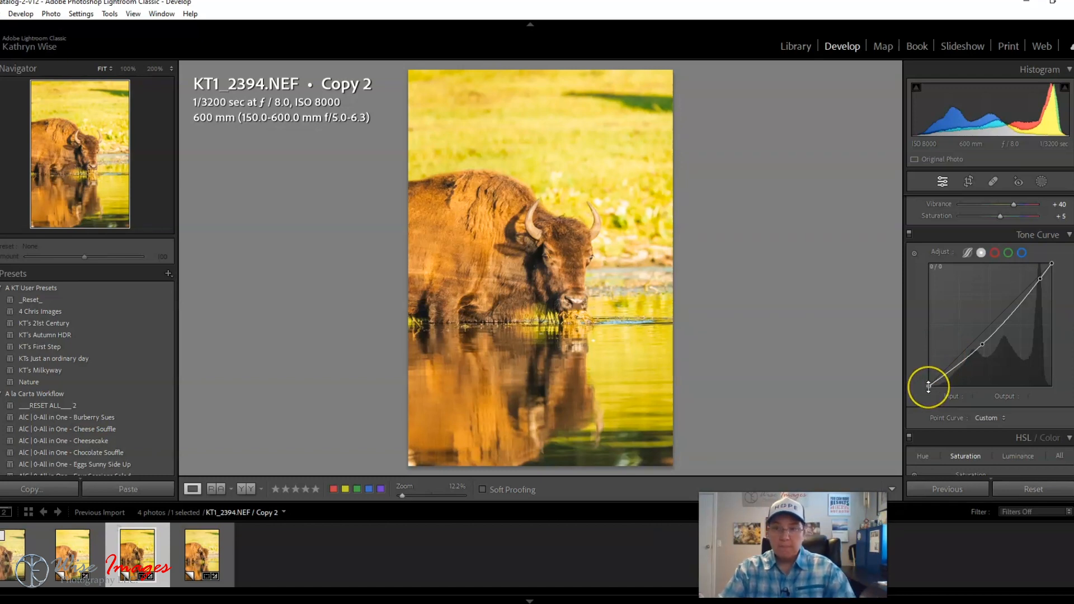
left_click_drag(928, 386, 928, 365)
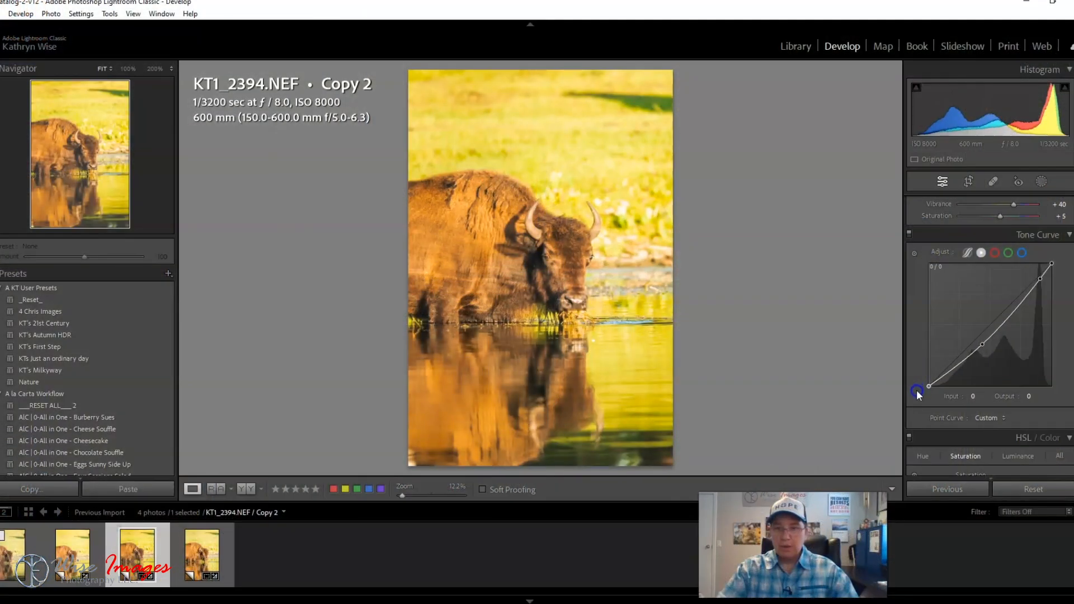
left_click_drag(917, 390, 925, 381)
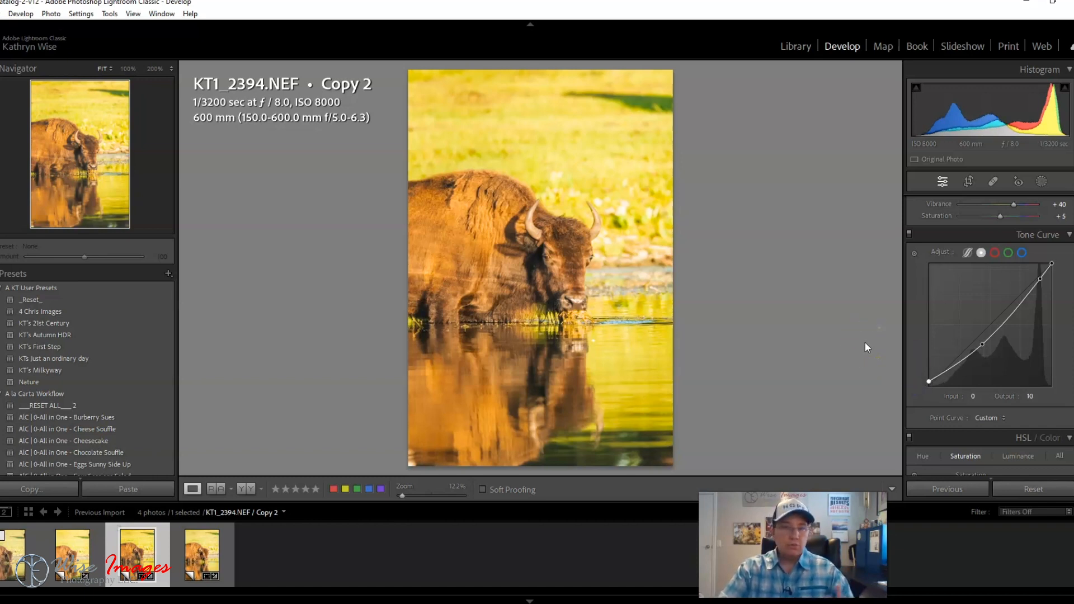
- Set the parametric tone curve's Lights to +15 and Darks to -15
left_click(968, 254)
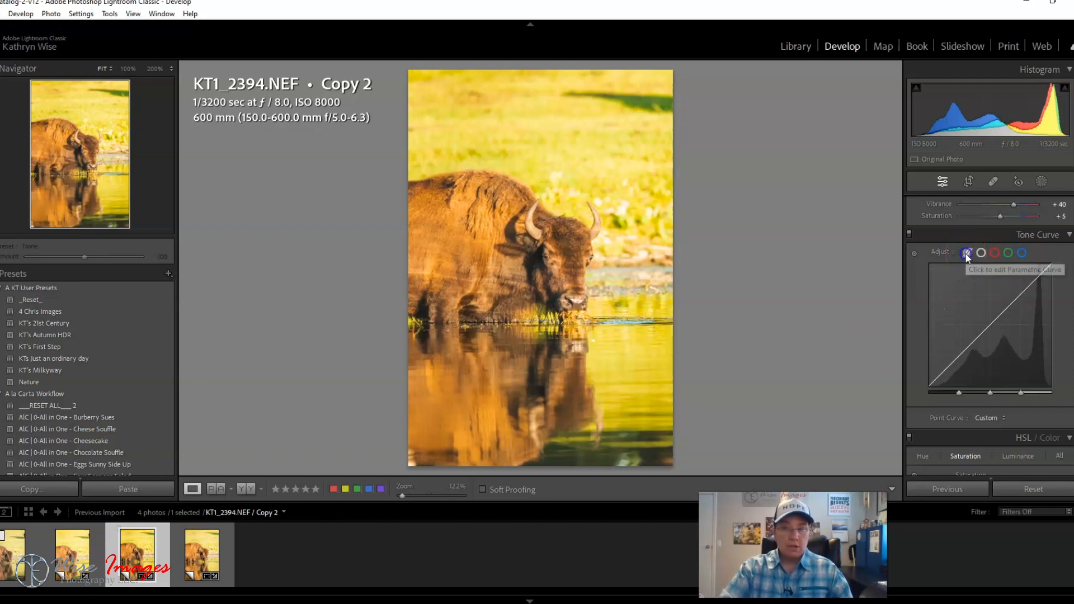
left_click_drag(962, 351, 962, 357)
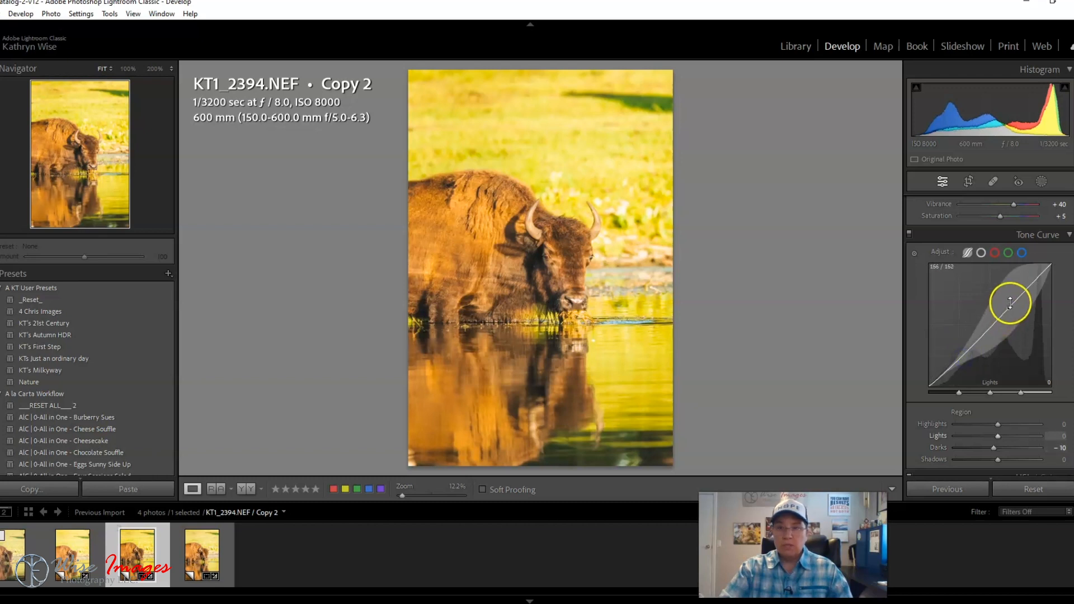
left_click_drag(1020, 297, 1016, 288)
left_click_drag(966, 346, 965, 354)
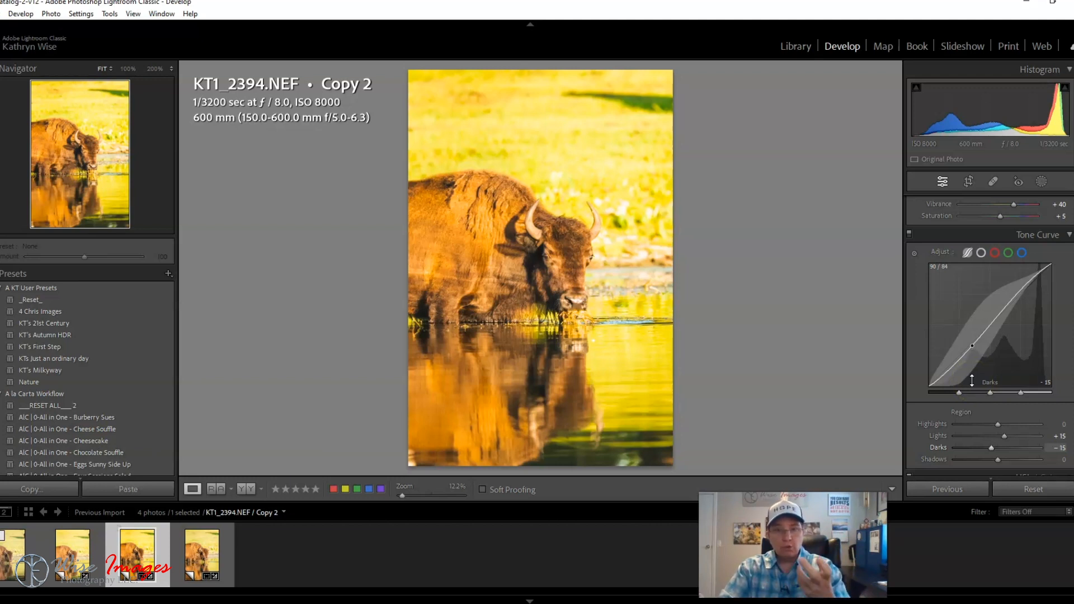
- Sample the lit fur on the bison's back for another point curve point and set it to input 196, output 174
left_click(983, 254)
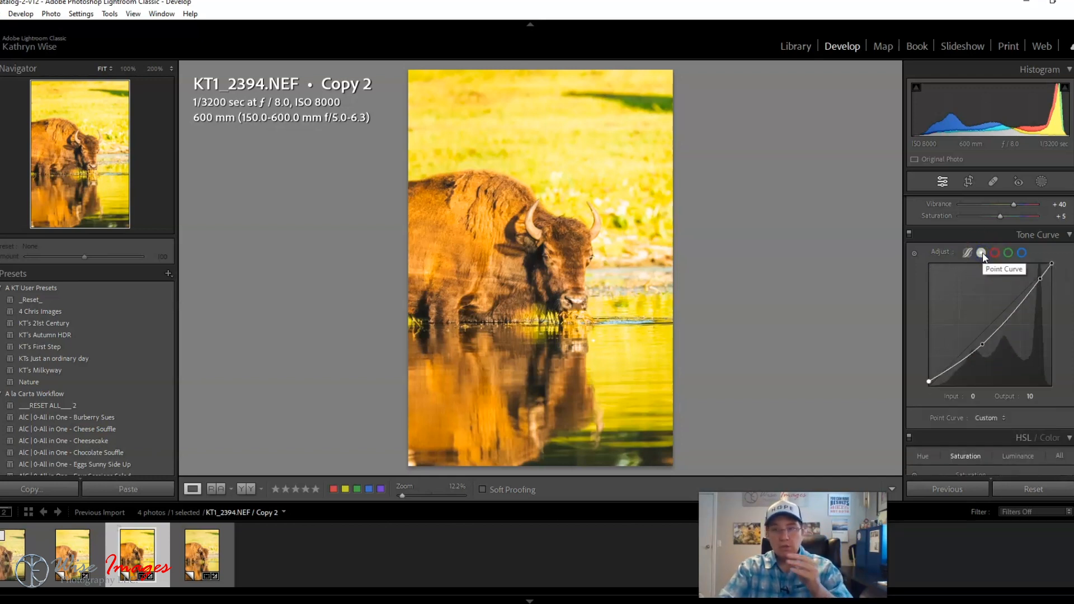
left_click(914, 252)
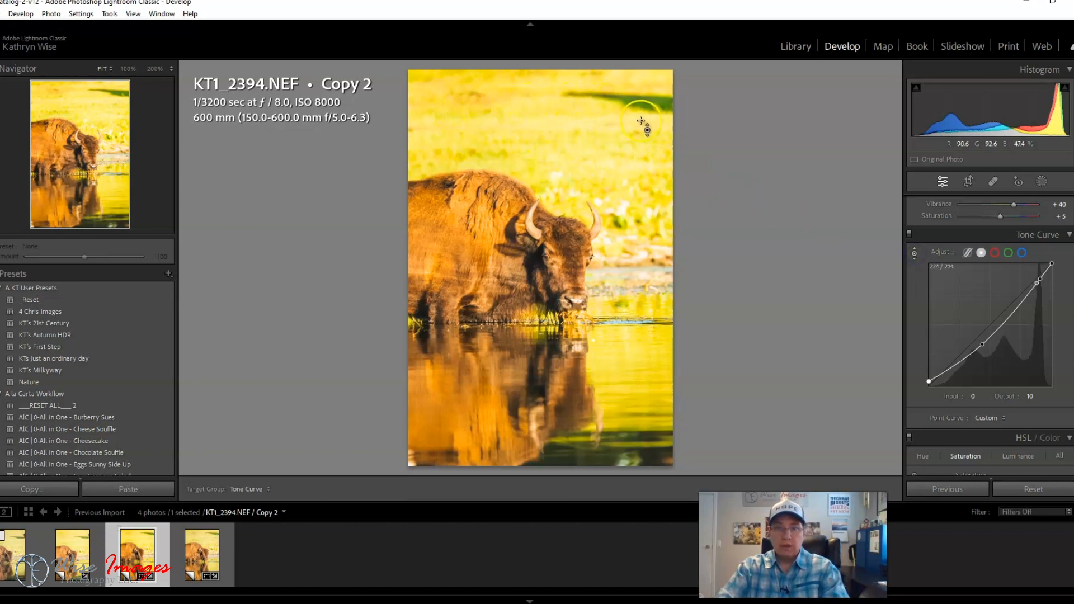
left_click(461, 199)
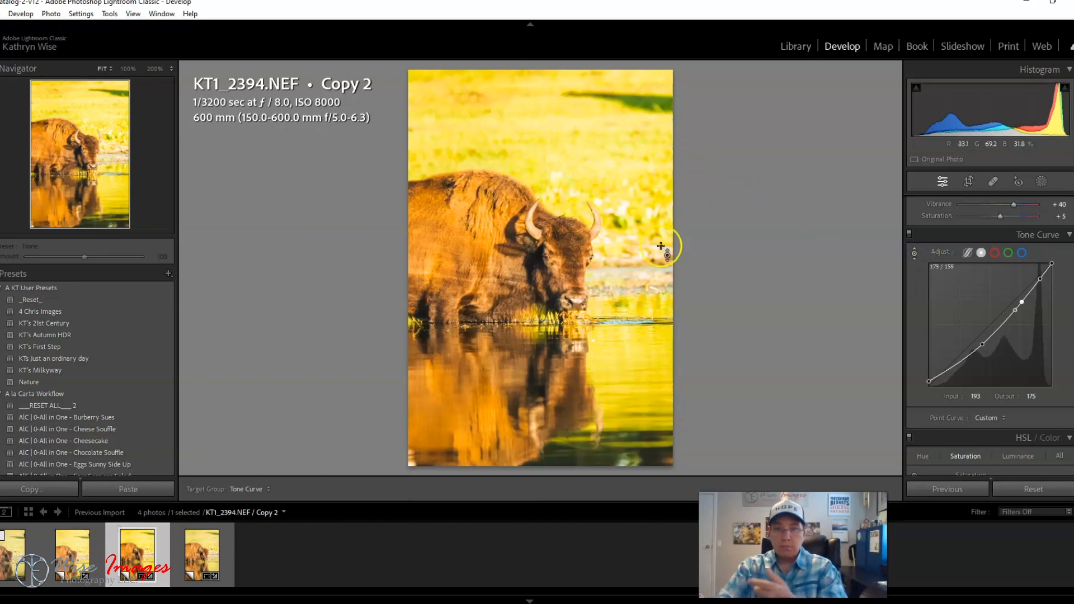
left_click_drag(1024, 303, 1024, 303)
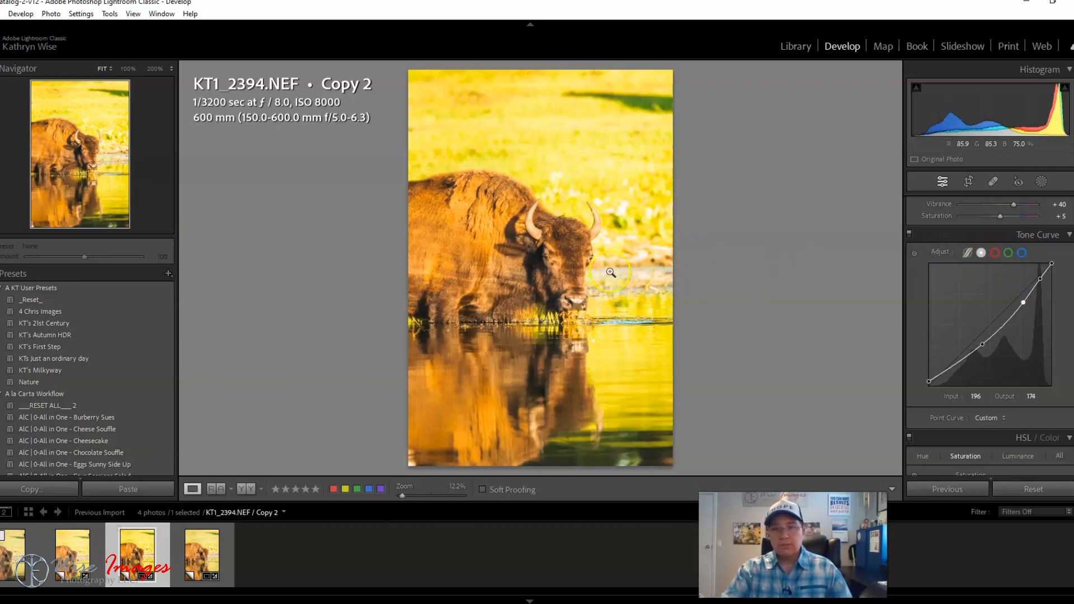
- Paint a brush mask over both of the bison's eyes with the Iris Enhance preset at 0.35 exposure
left_click(572, 258)
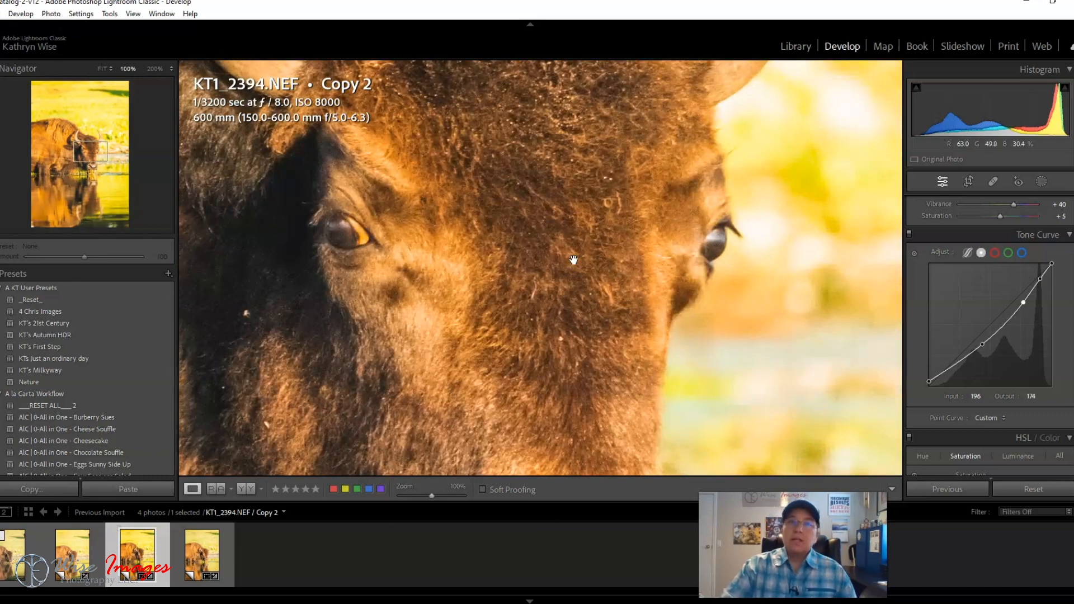
left_click_drag(606, 260, 606, 262)
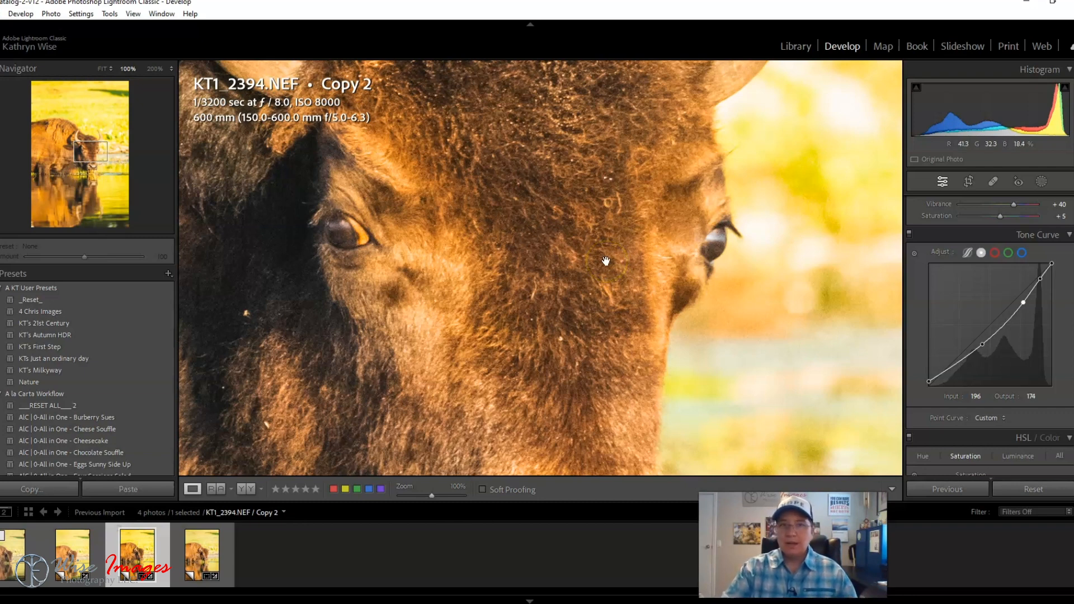
key("k")
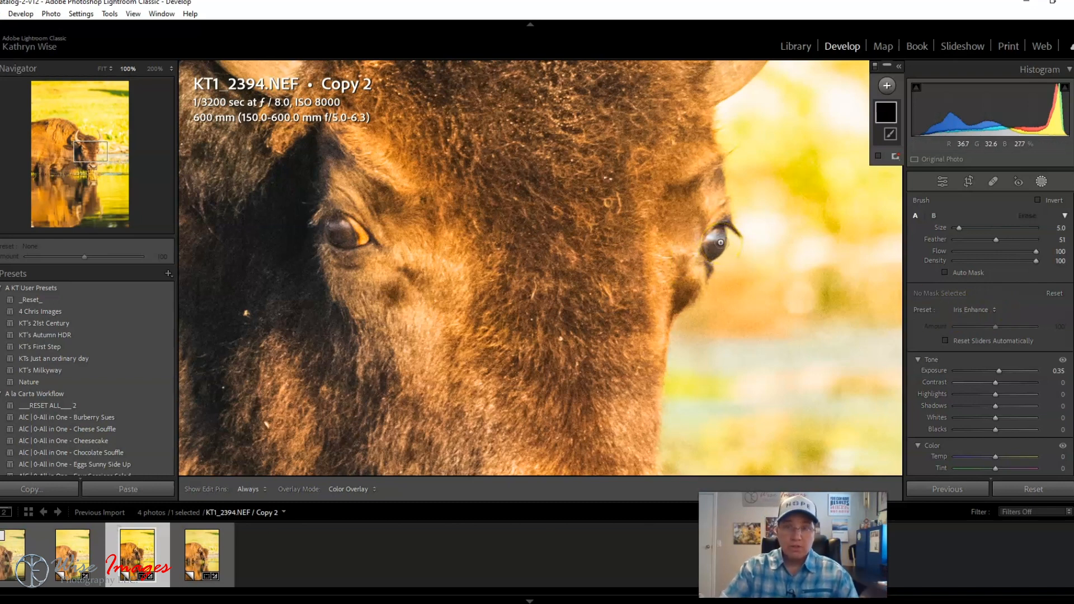
mouse_move(712, 252)
left_mouse_down()
mouse_move(721, 236)
mouse_move(712, 255)
left_mouse_up()
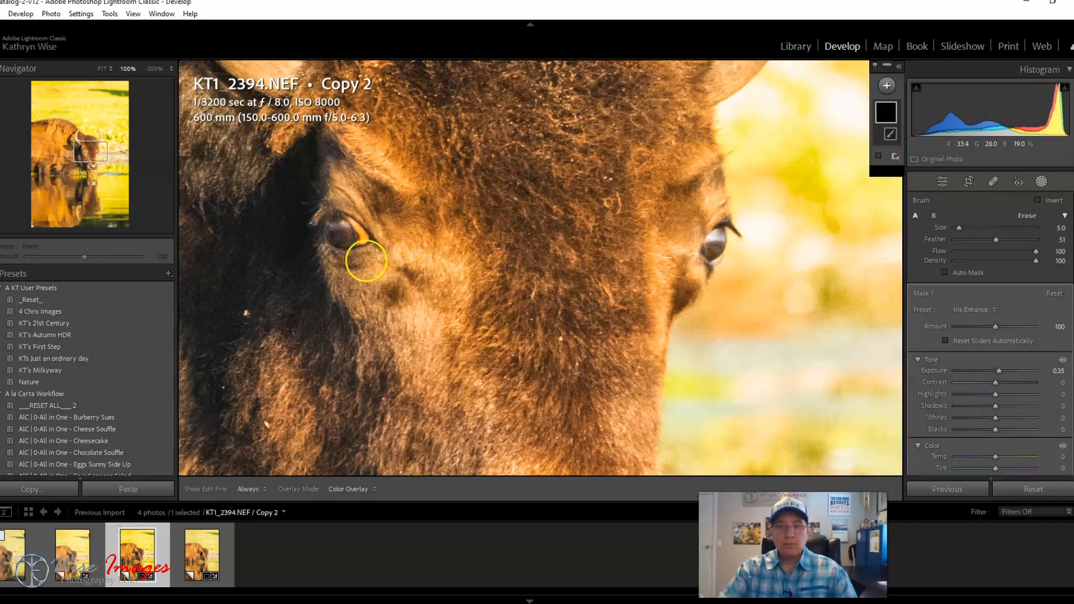
left_click(344, 242)
key("h")
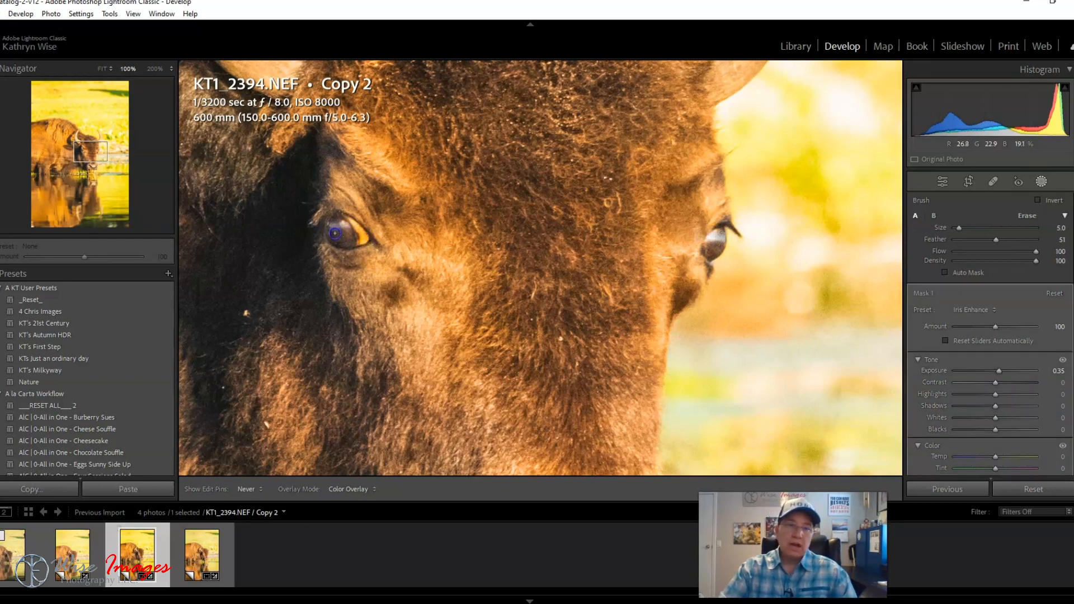
key("h")
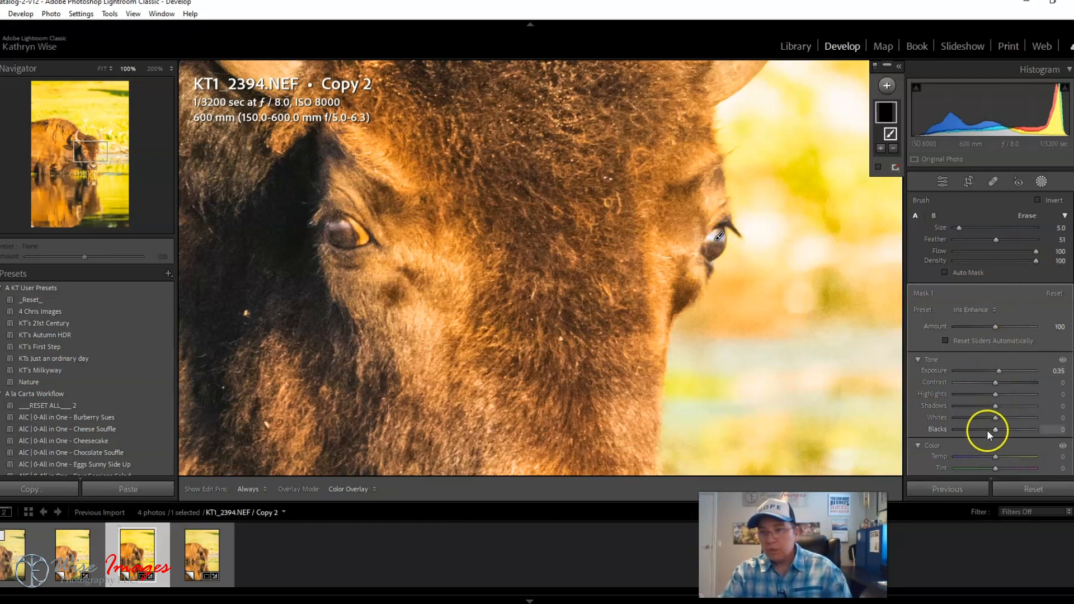
- Set the eye mask's Blacks to -26, close masking and return to the full photo view
left_click_drag(995, 431, 992, 434)
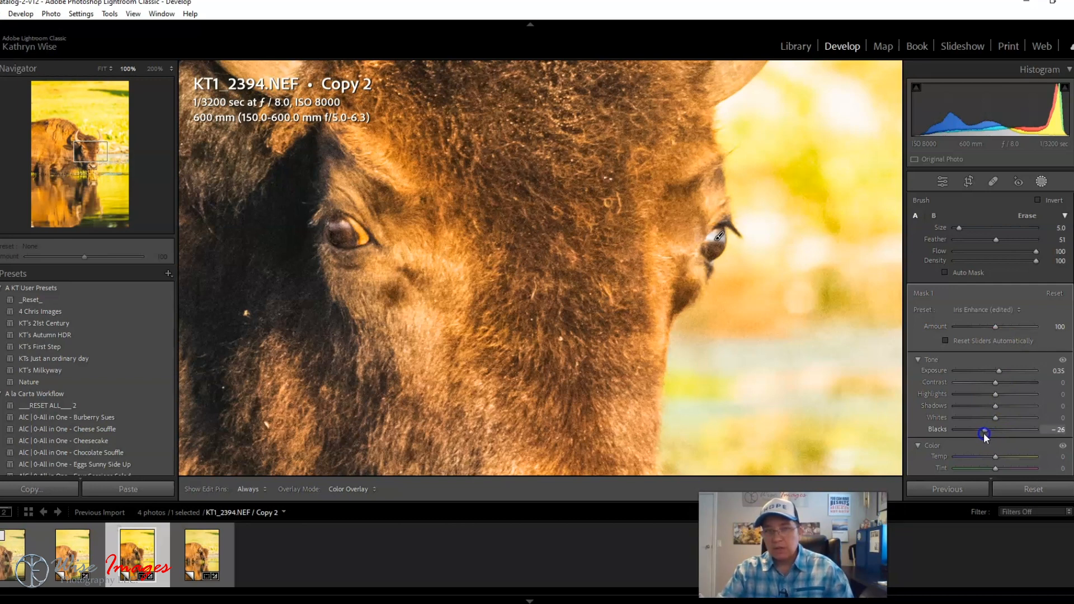
left_click_drag(985, 437, 984, 436)
key("Return")
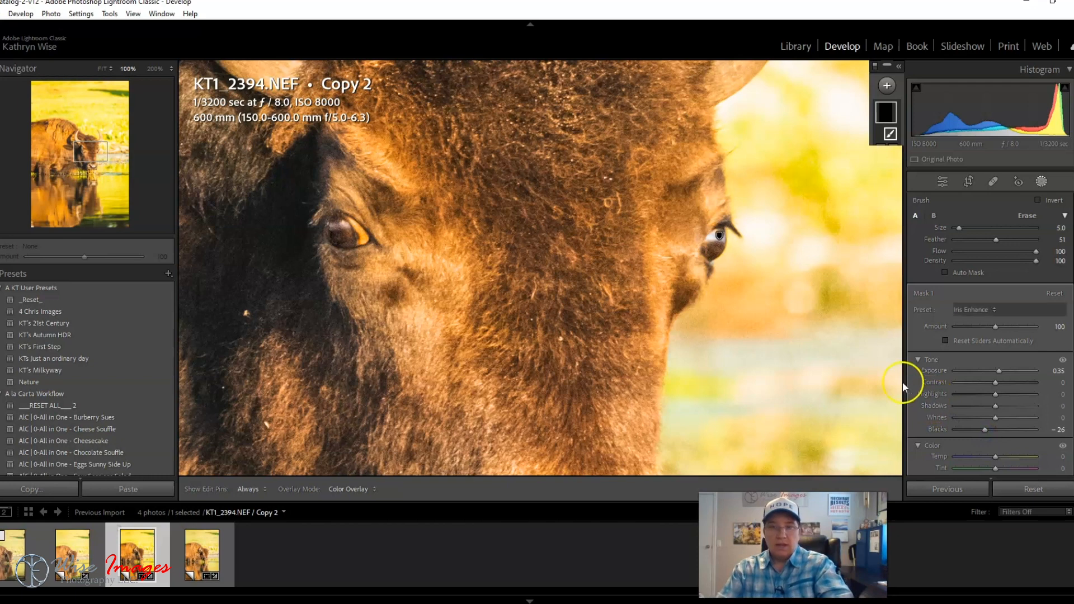
key("k")
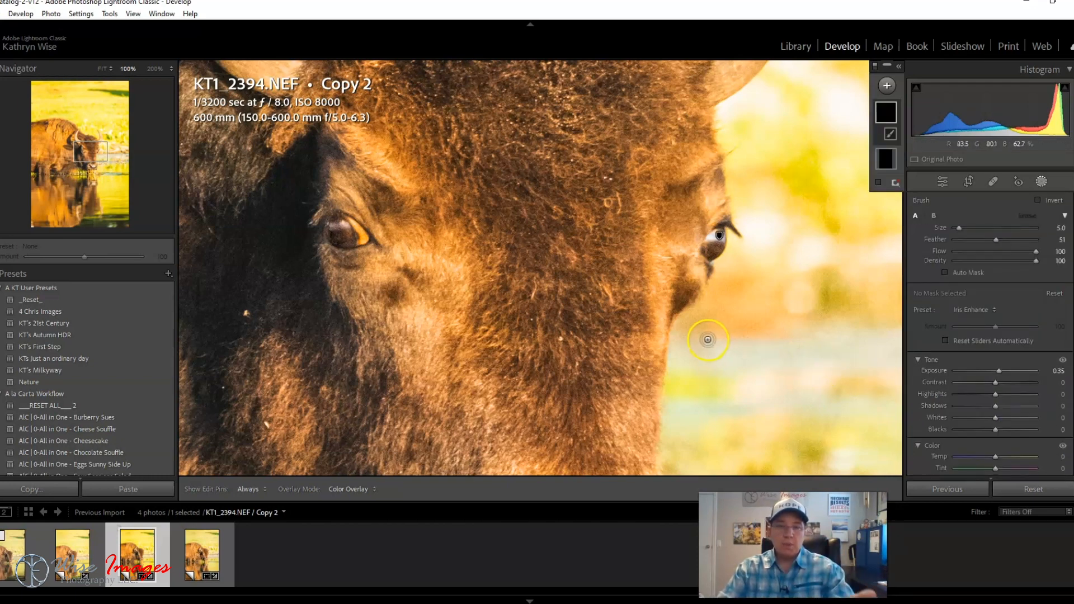
key("k")
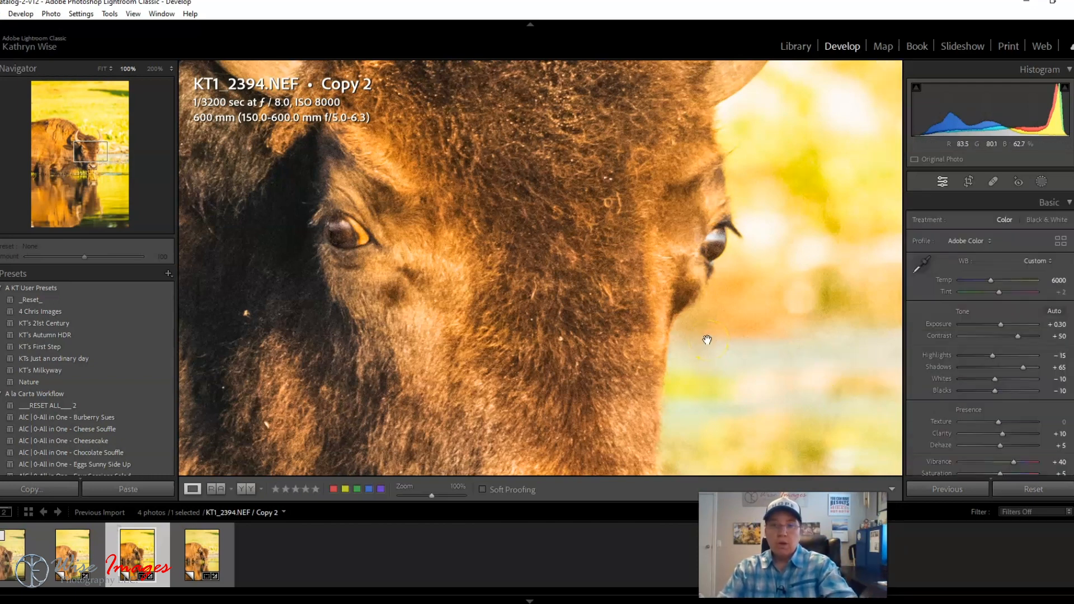
left_click(628, 318)
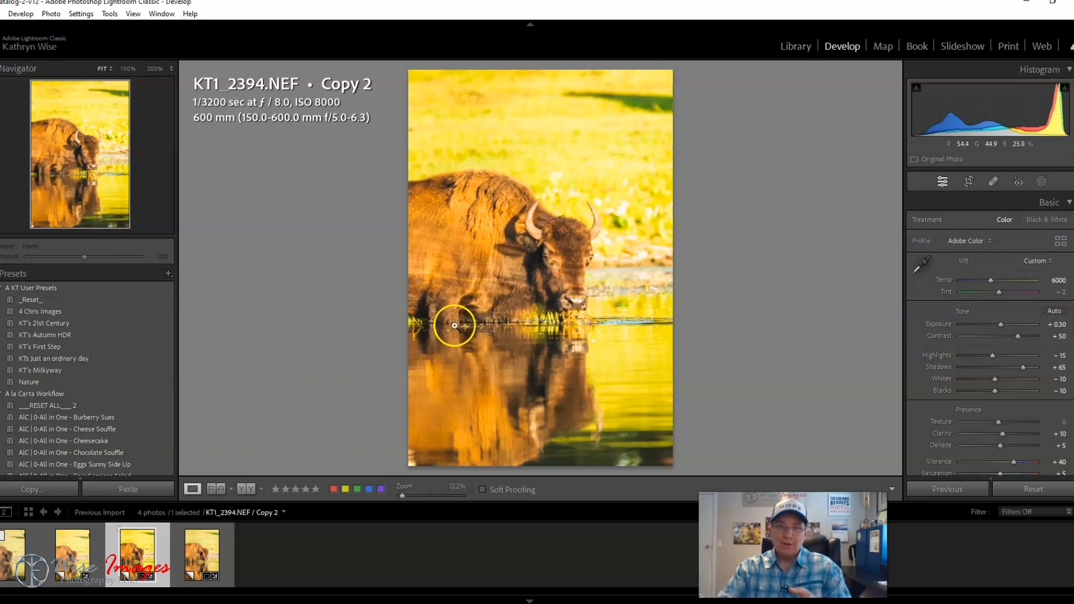
left_click(450, 331)
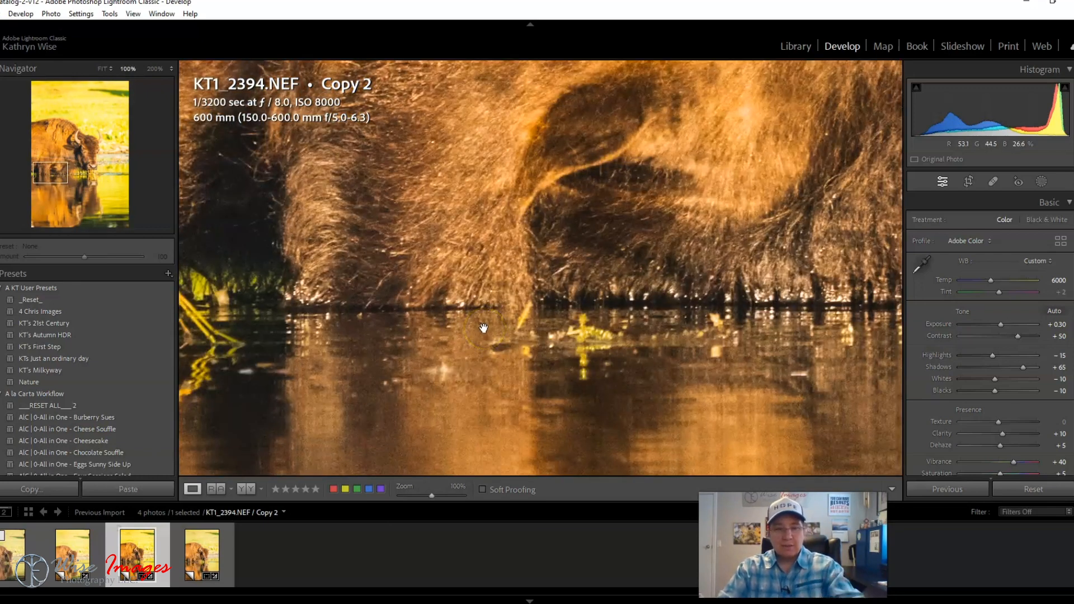
key("k")
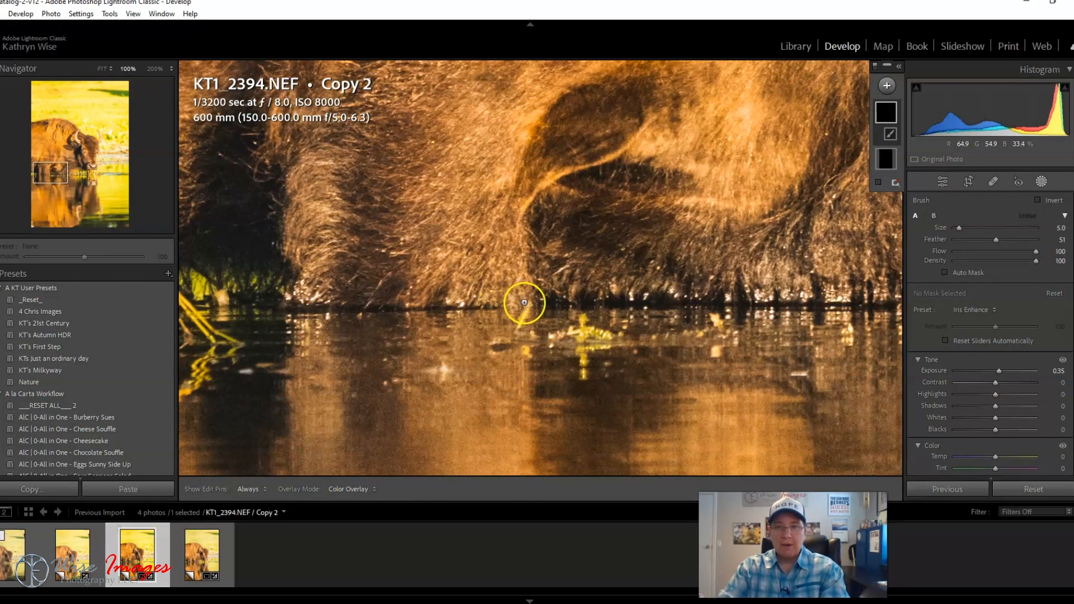
scroll(521, 281, "up", 3)
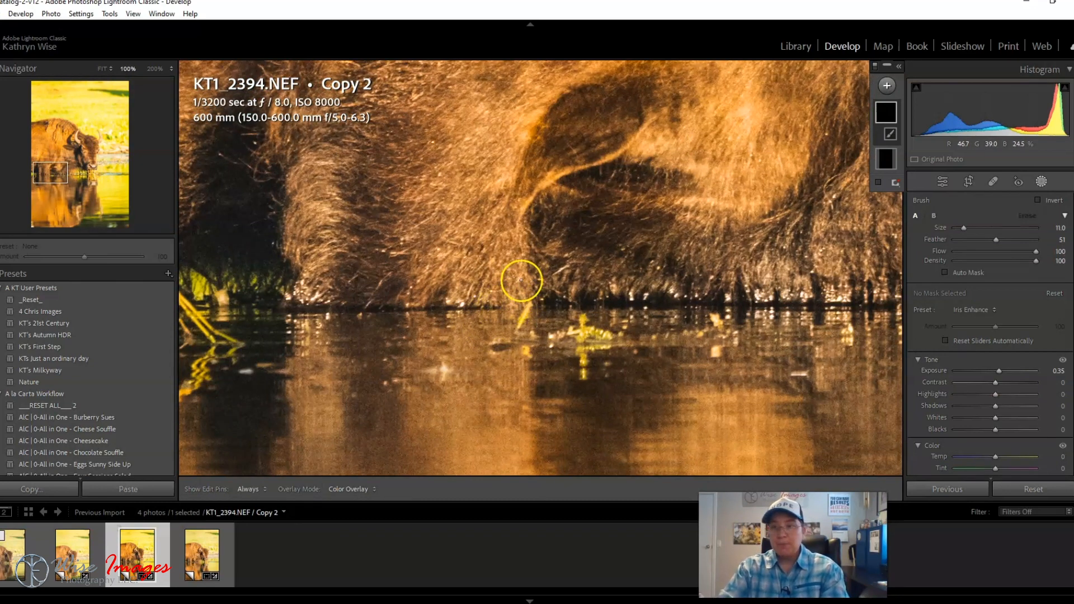
key("h")
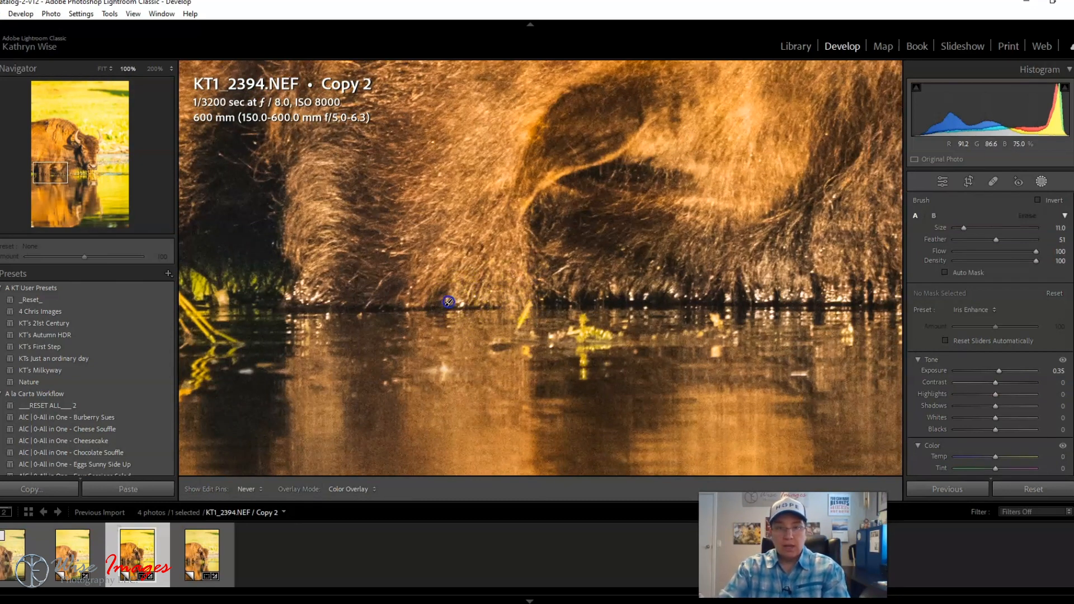
key("h")
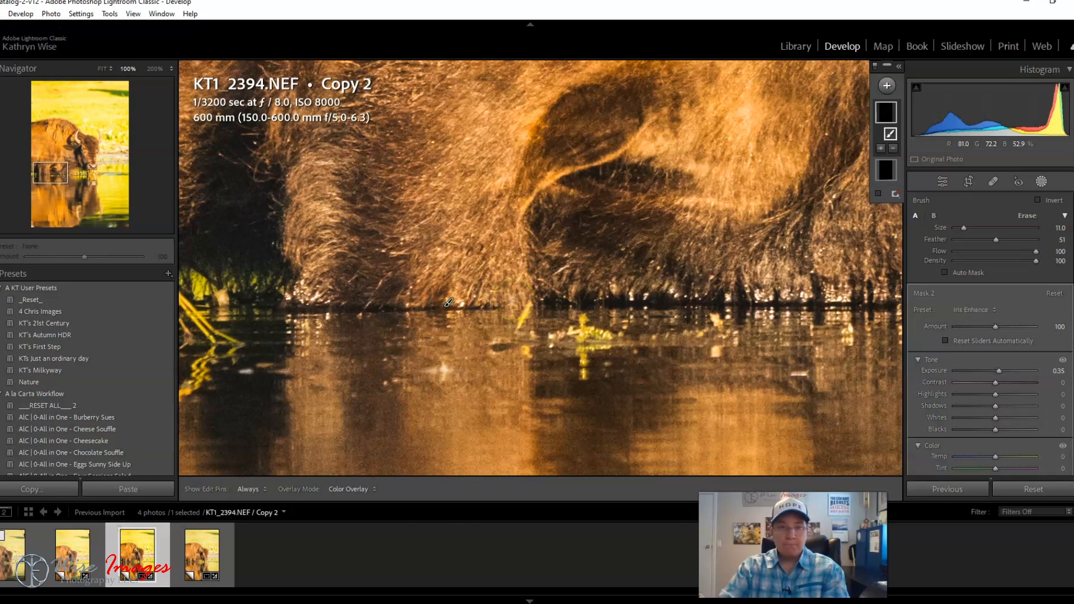
key("ctrl+z")
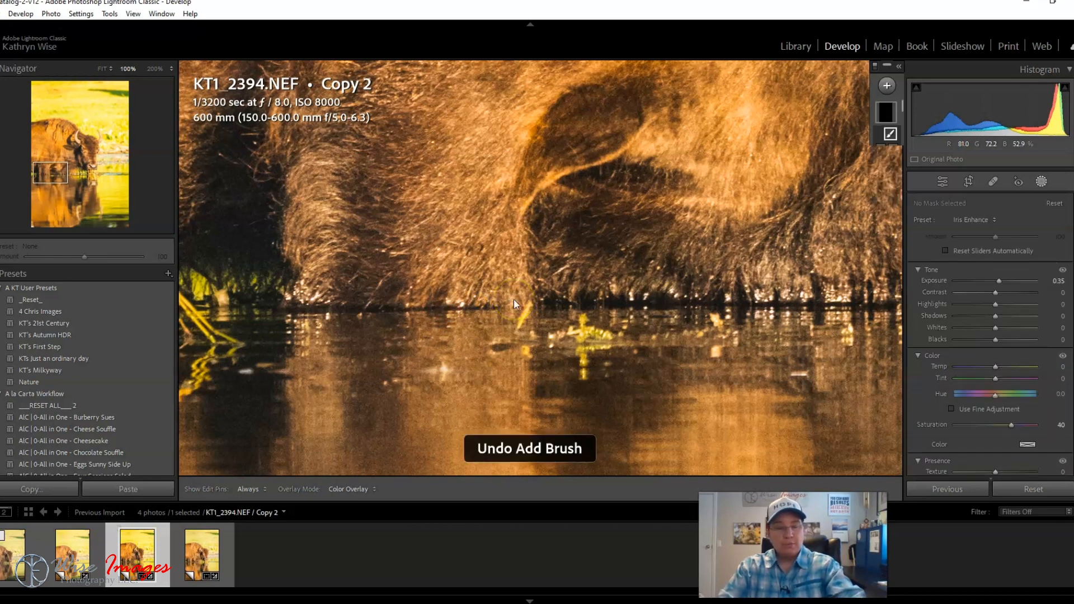
- Heal the bright spot at the waterline beneath the bison and the one in the reflection just below it, finishing in the full photo view
key("q")
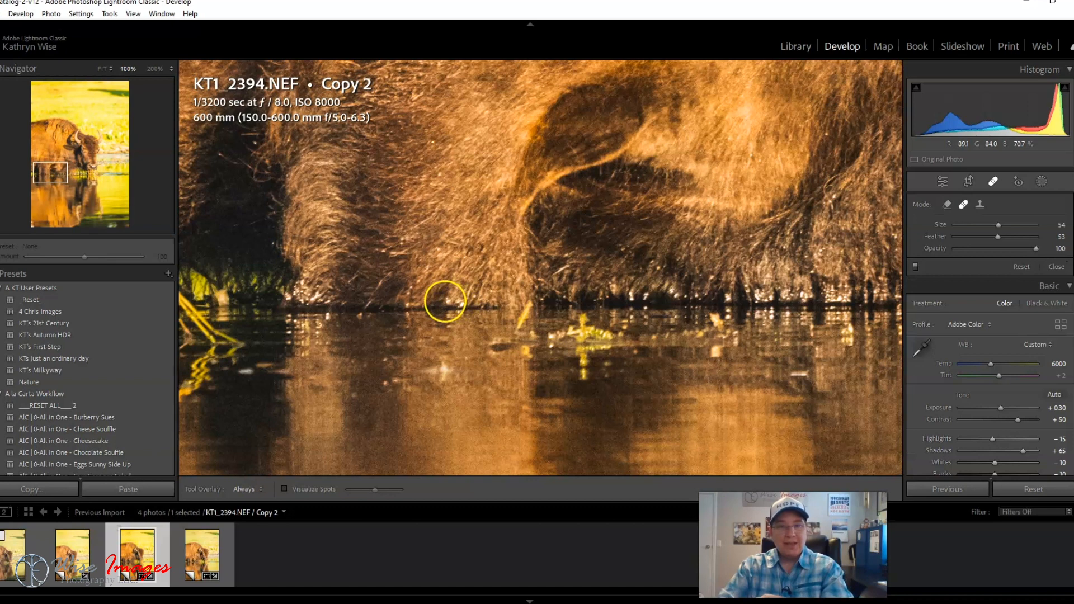
left_click(447, 301)
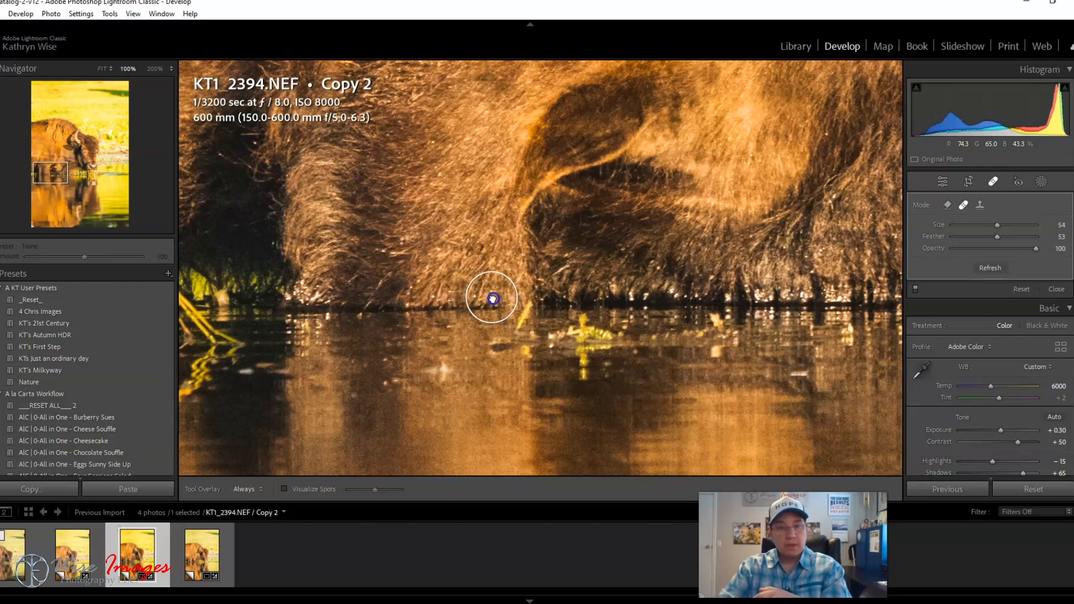
left_click(449, 299)
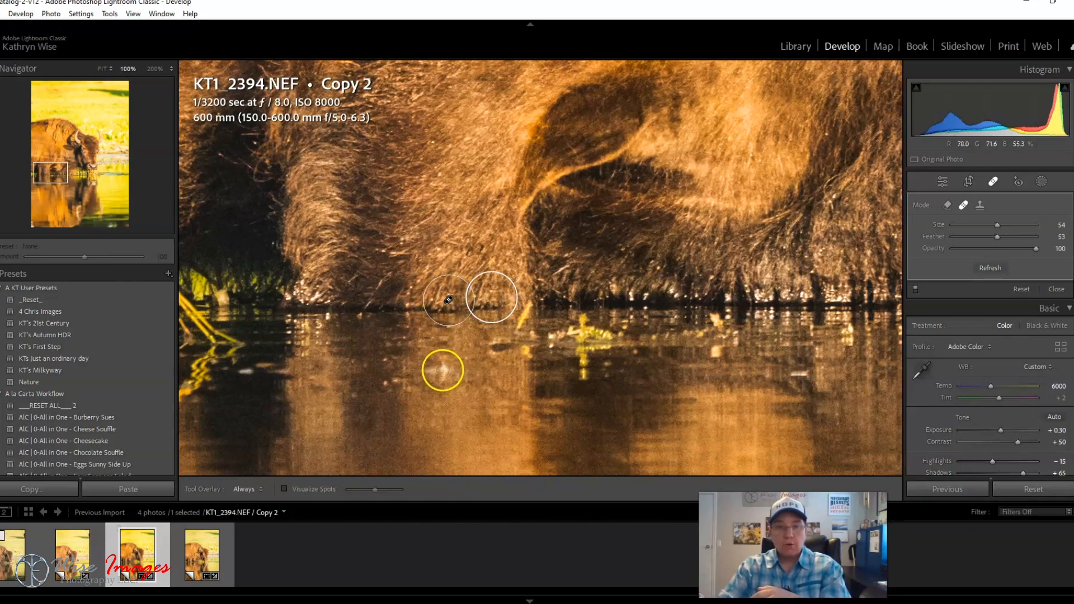
left_click_drag(453, 373, 449, 371)
left_click(450, 370)
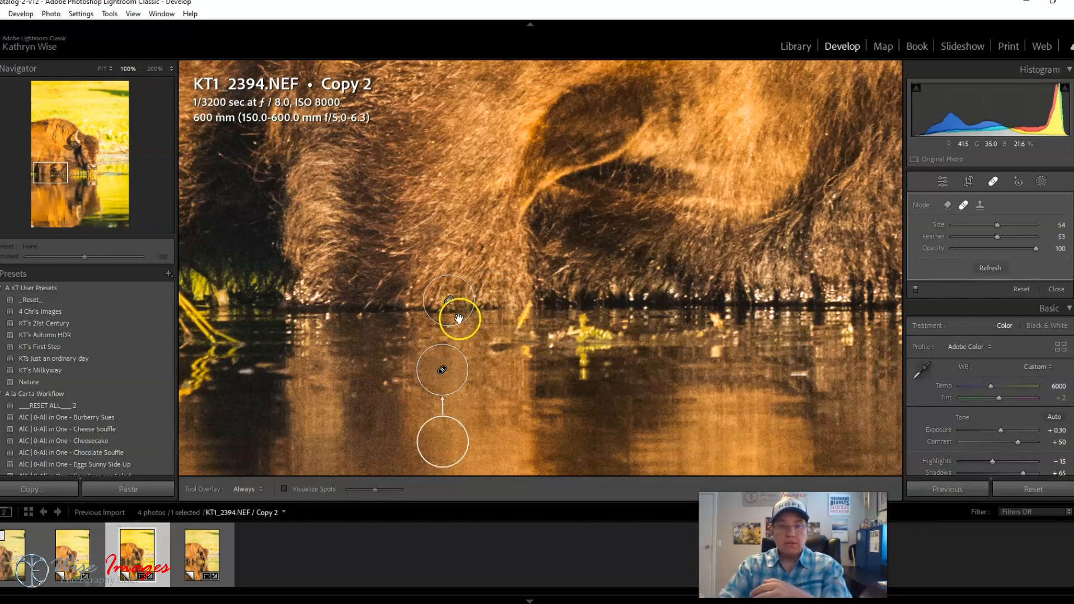
mouse_move(442, 443)
left_mouse_down()
mouse_move(406, 381)
mouse_move(448, 354)
mouse_move(450, 362)
left_mouse_up()
key("q")
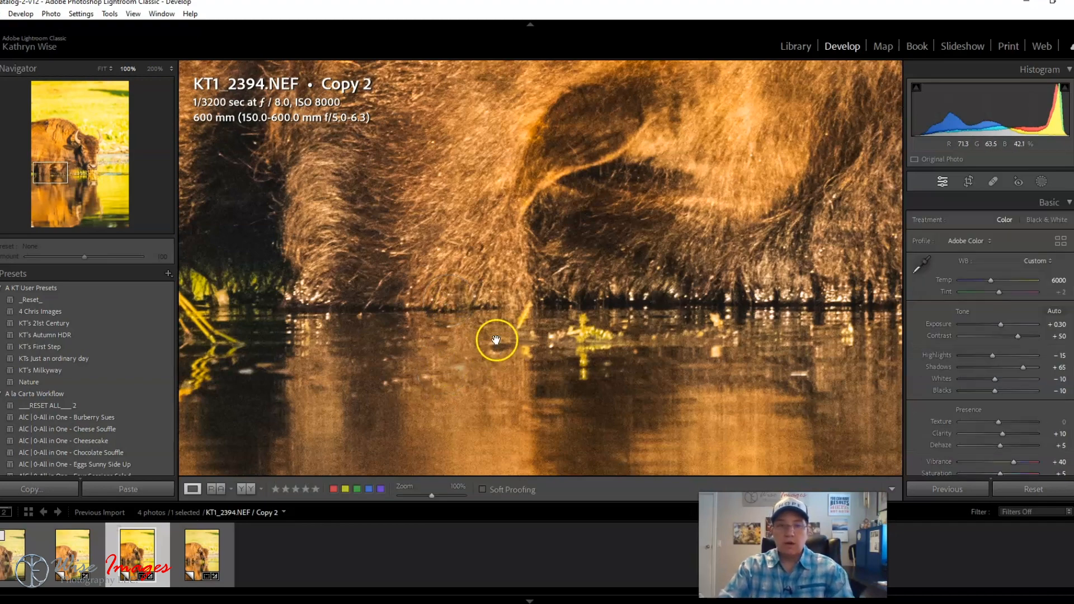
left_click(497, 339)
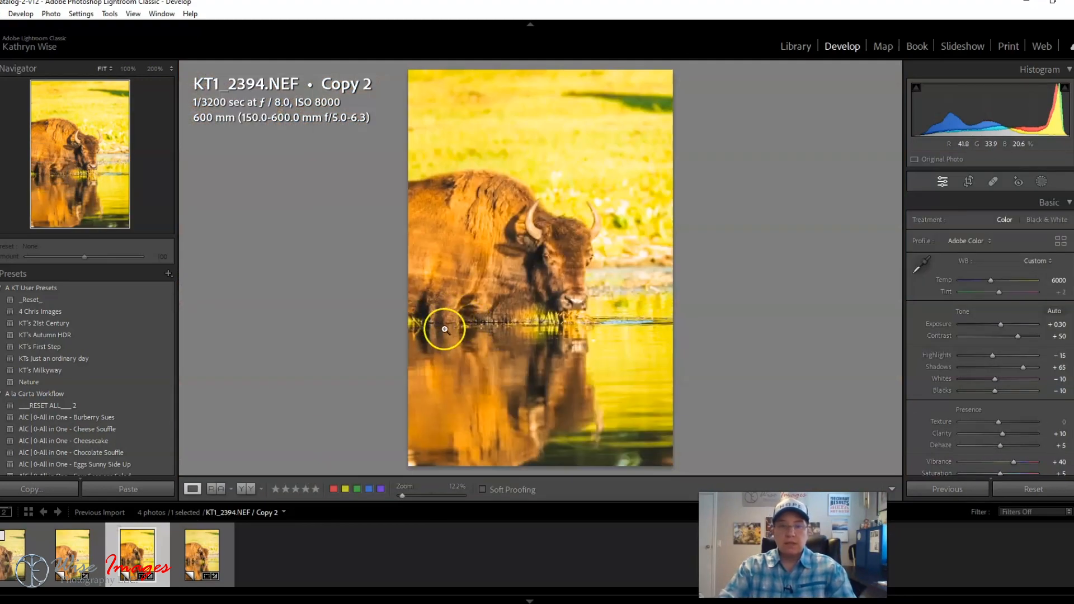